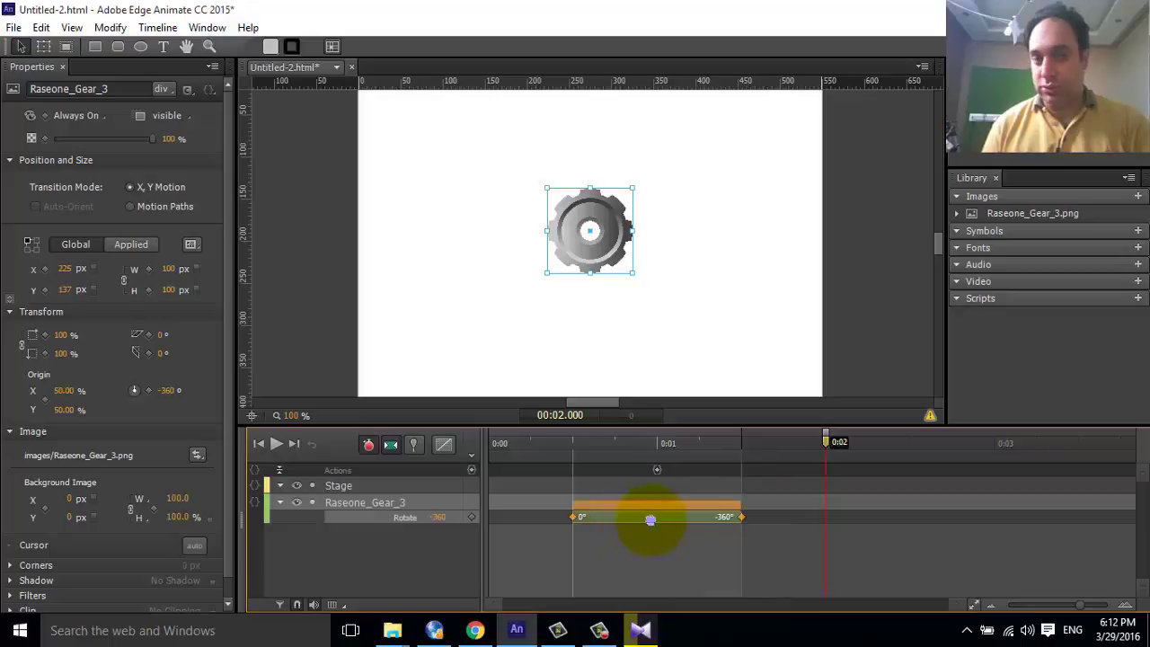
Shift the gear's rotation transition to start at 0:00 and scrub the playhead to 0:00.250 to check it
left_click_drag(488, 443, 625, 453)
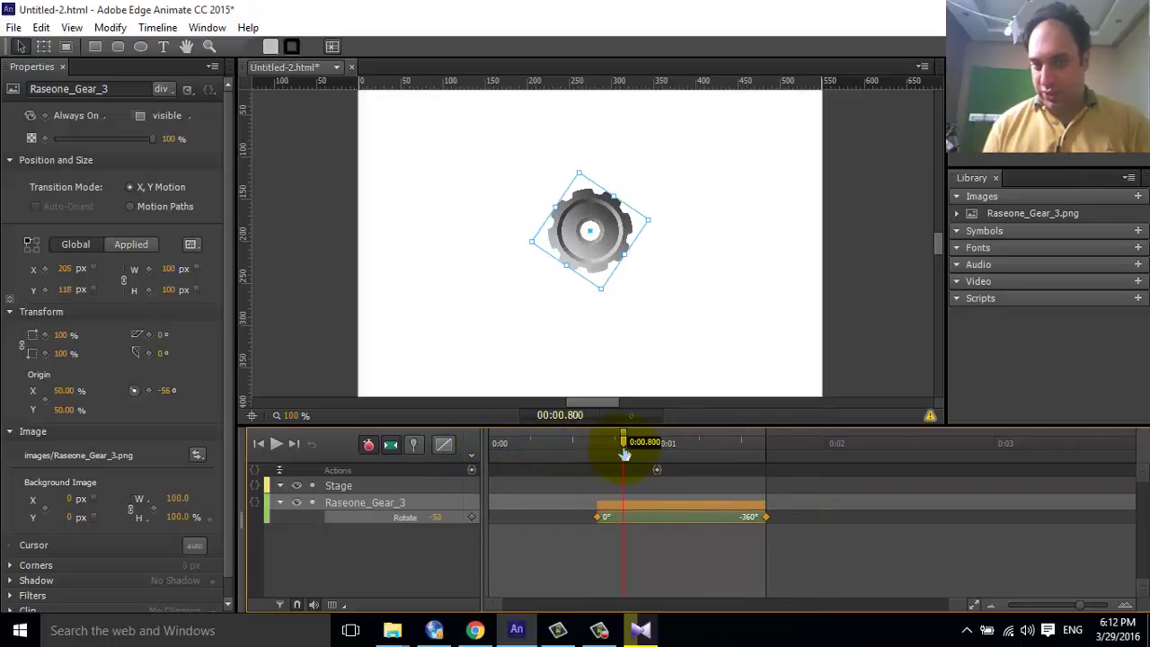
left_click_drag(658, 515, 532, 507)
left_click_drag(630, 439, 531, 446)
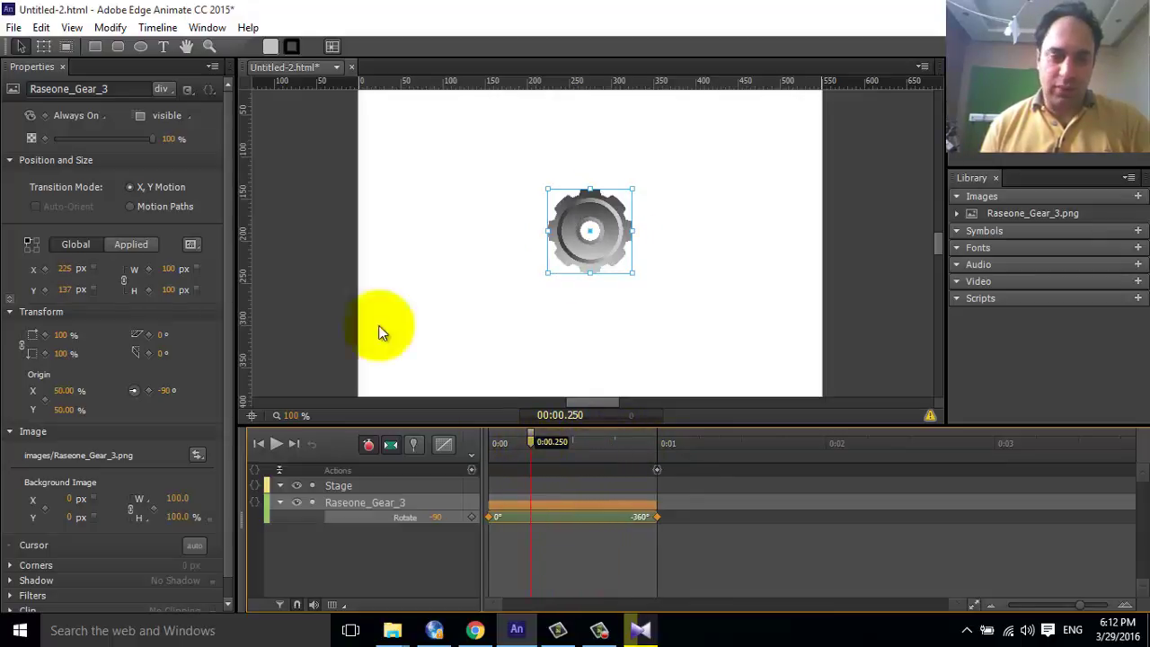
Review the timeline snapping options and show the timeline grid
left_click(176, 29)
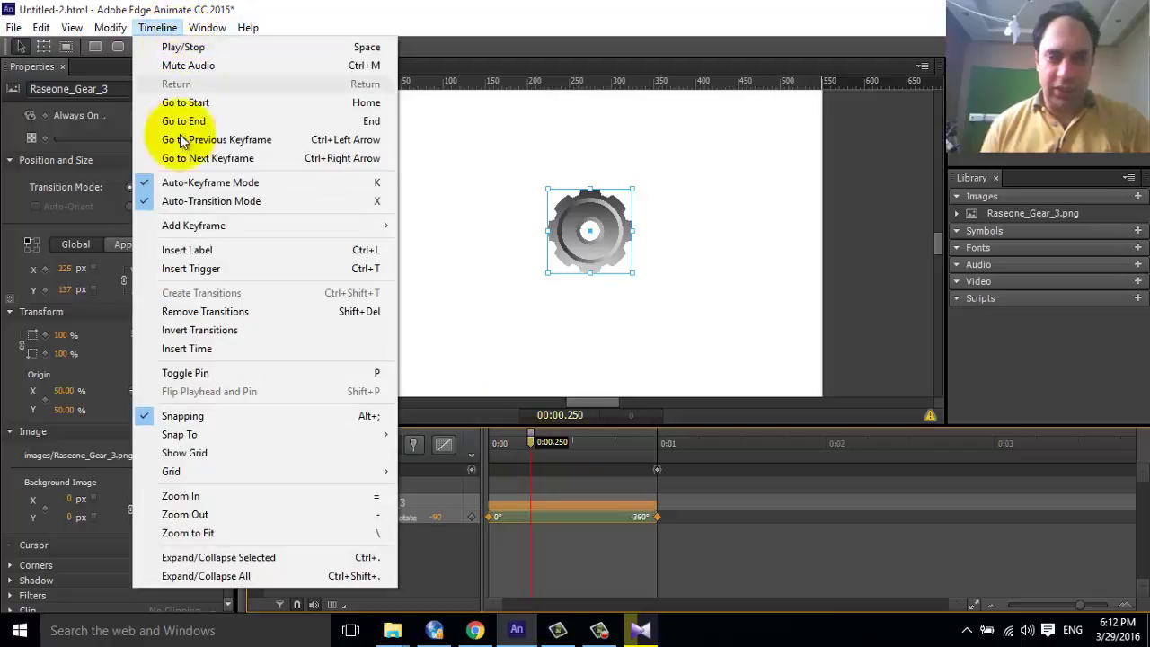
mouse_move(226, 436)
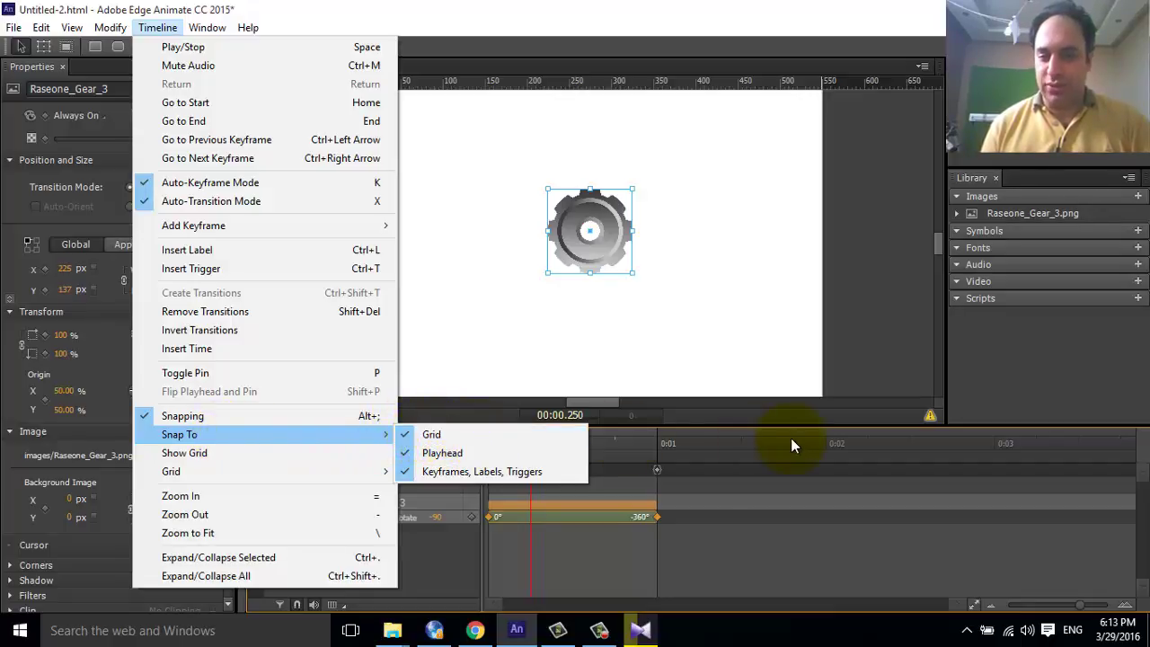
left_click(328, 597)
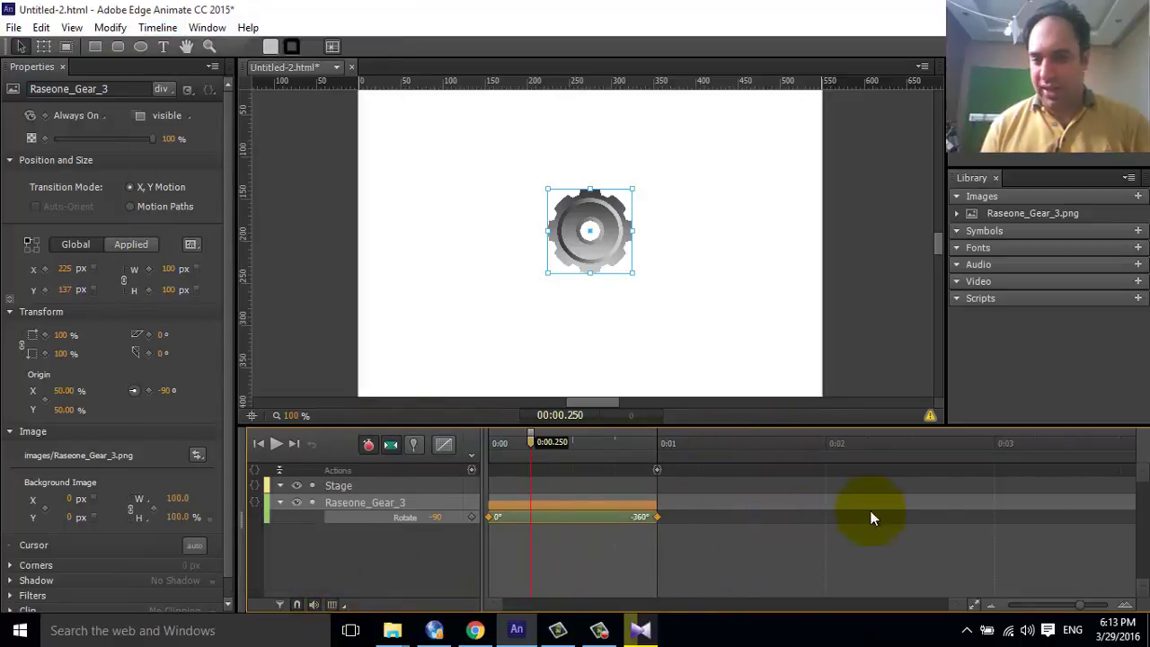
Play the gear's rotation animation on the stage
left_click(153, 28)
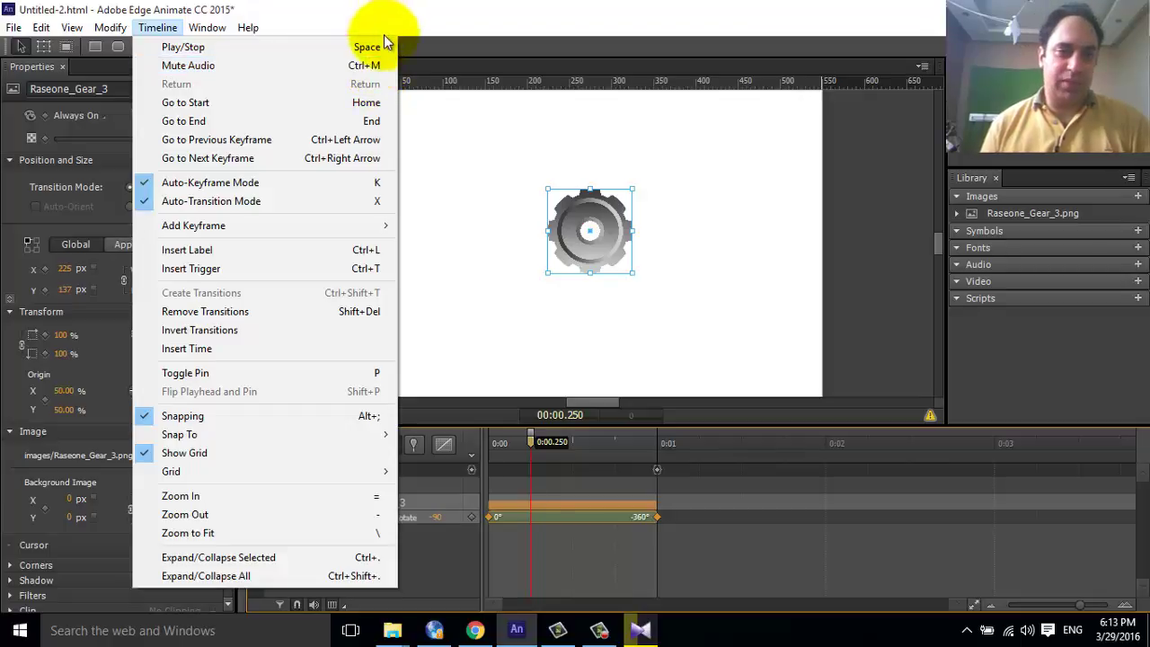
left_click(618, 432)
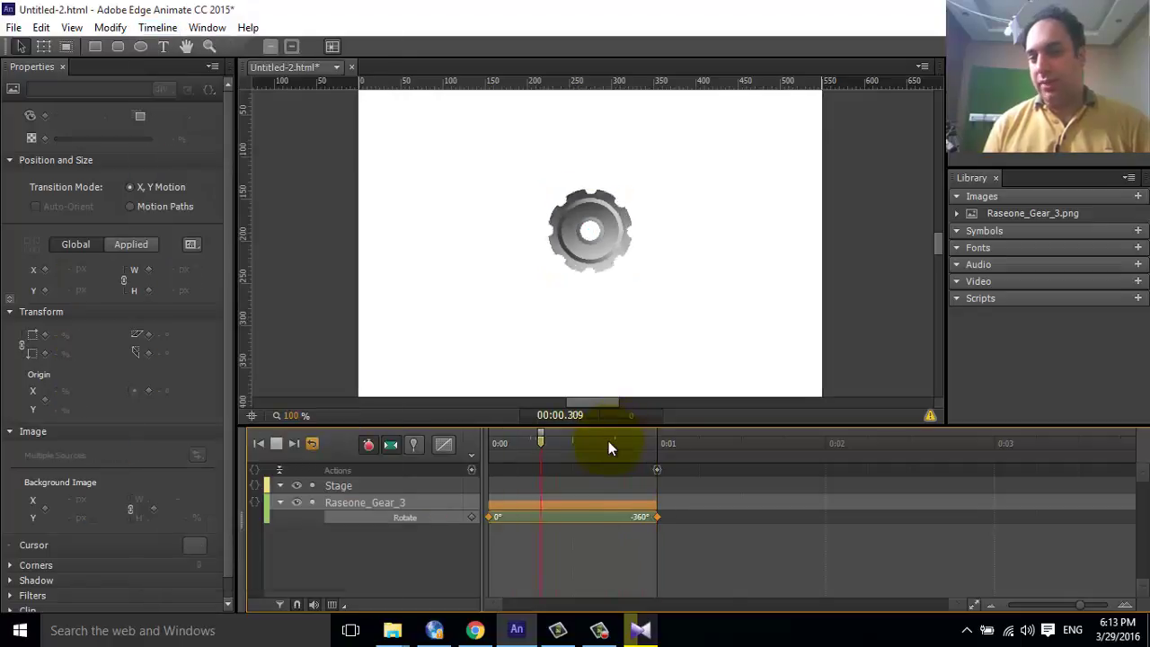
left_click(286, 446)
Set the timeline grid spacing to 1 / second
left_click(157, 27)
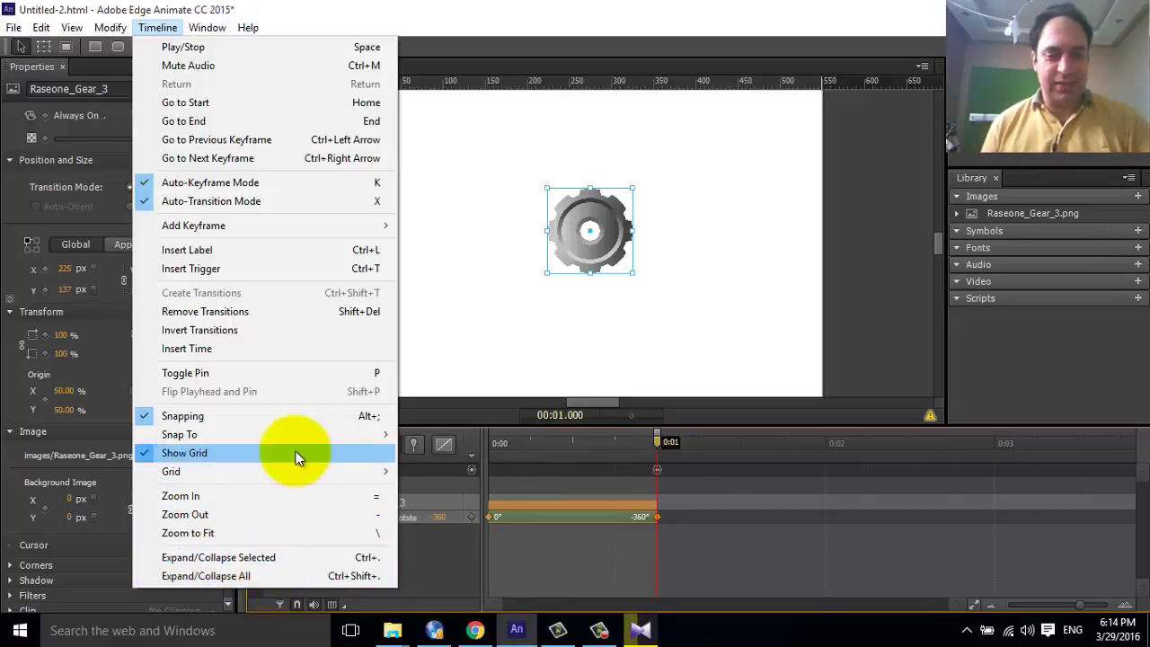
mouse_move(291, 480)
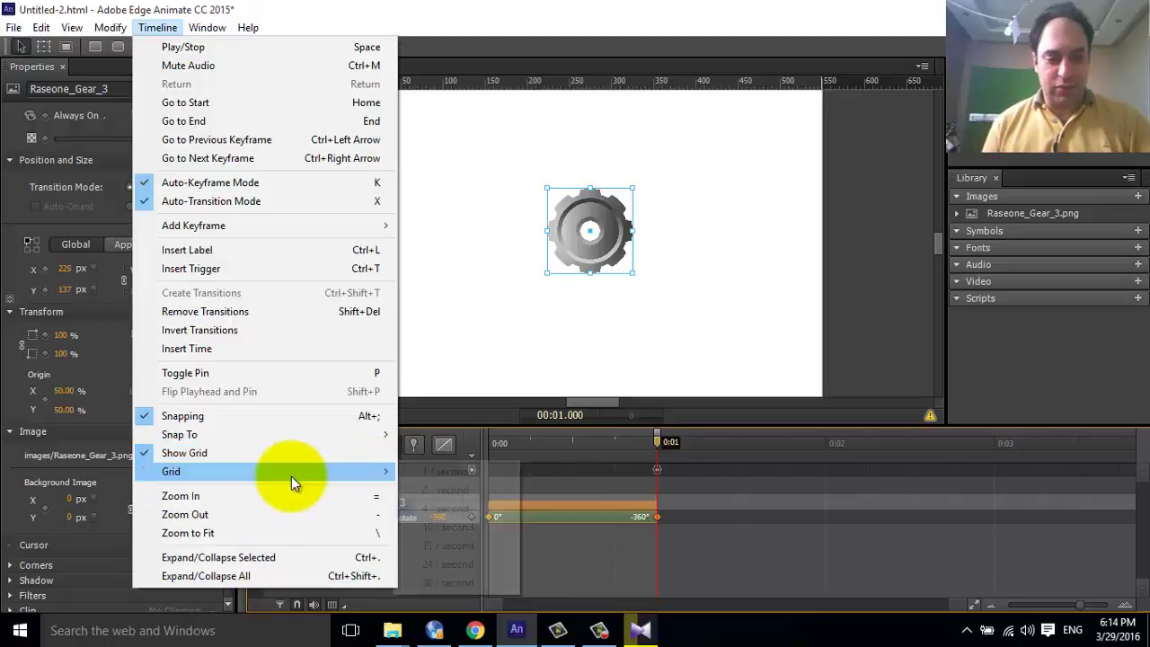
left_click(483, 473)
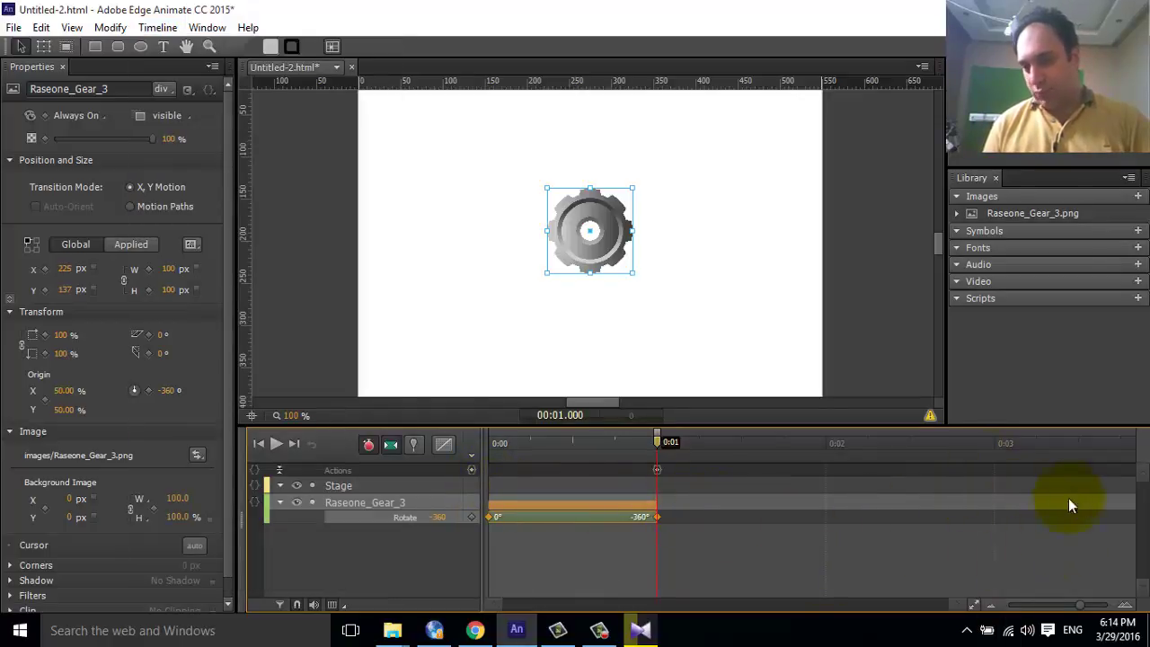
Zoom the timeline and fit the whole animation within its width
mouse_move(1081, 605)
left_mouse_down()
mouse_move(1055, 607)
mouse_move(1090, 609)
left_mouse_up()
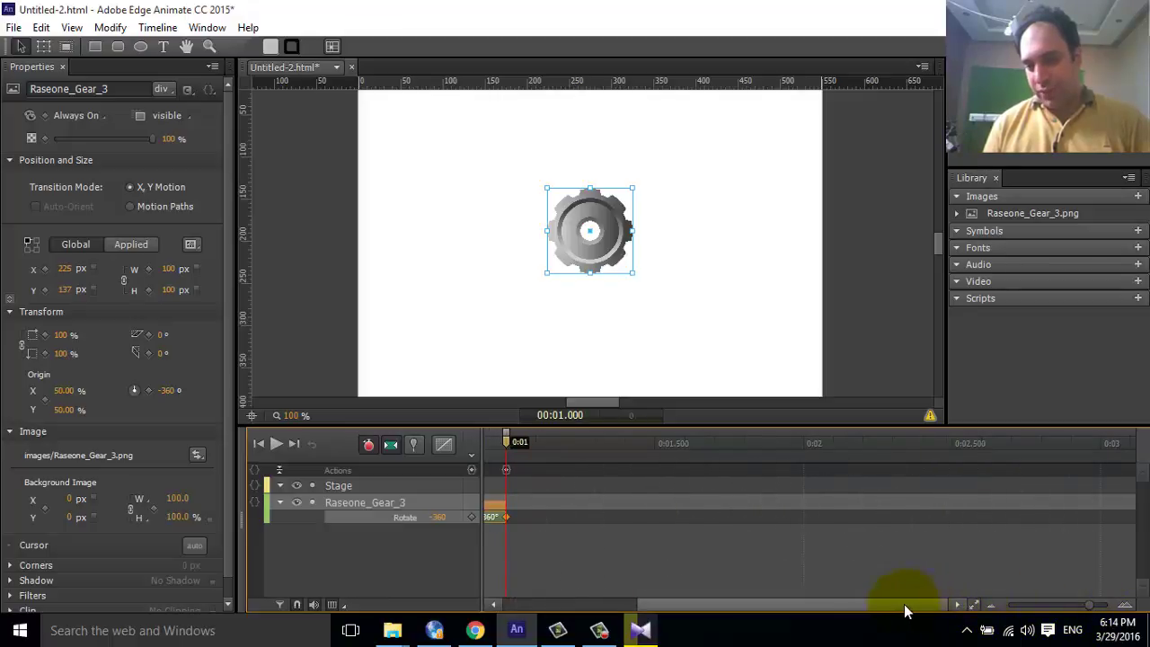
left_click_drag(849, 607, 911, 608)
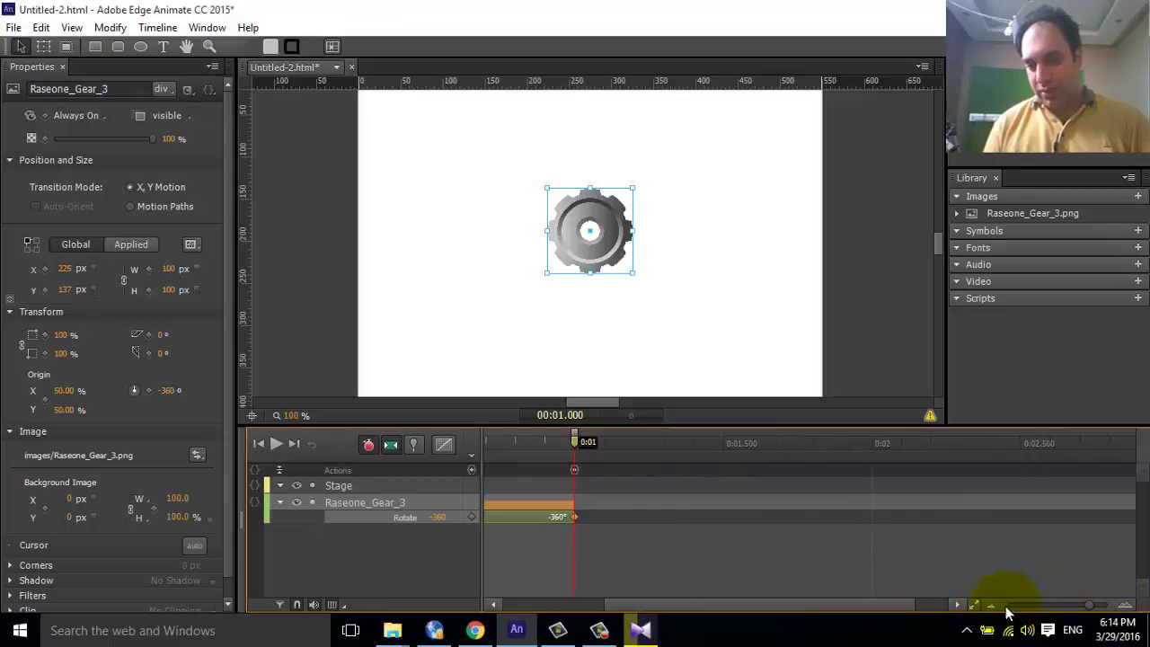
left_click(977, 606)
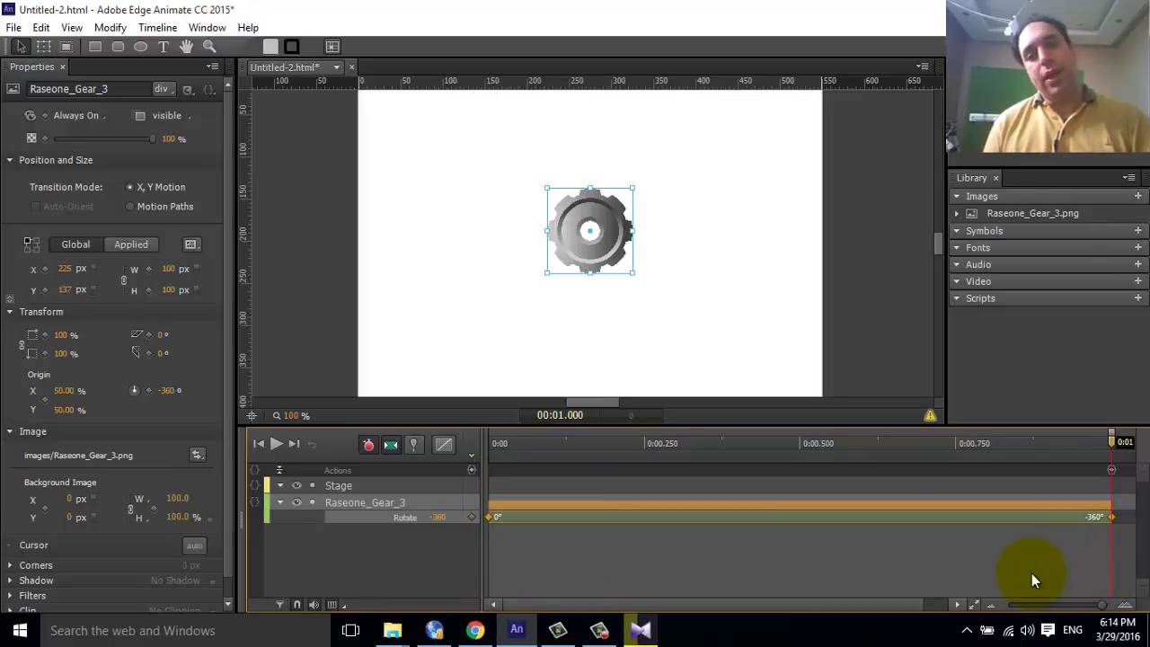
Duplicate the Raseone_Gear_3 element together with its rotation animation
left_click(393, 538)
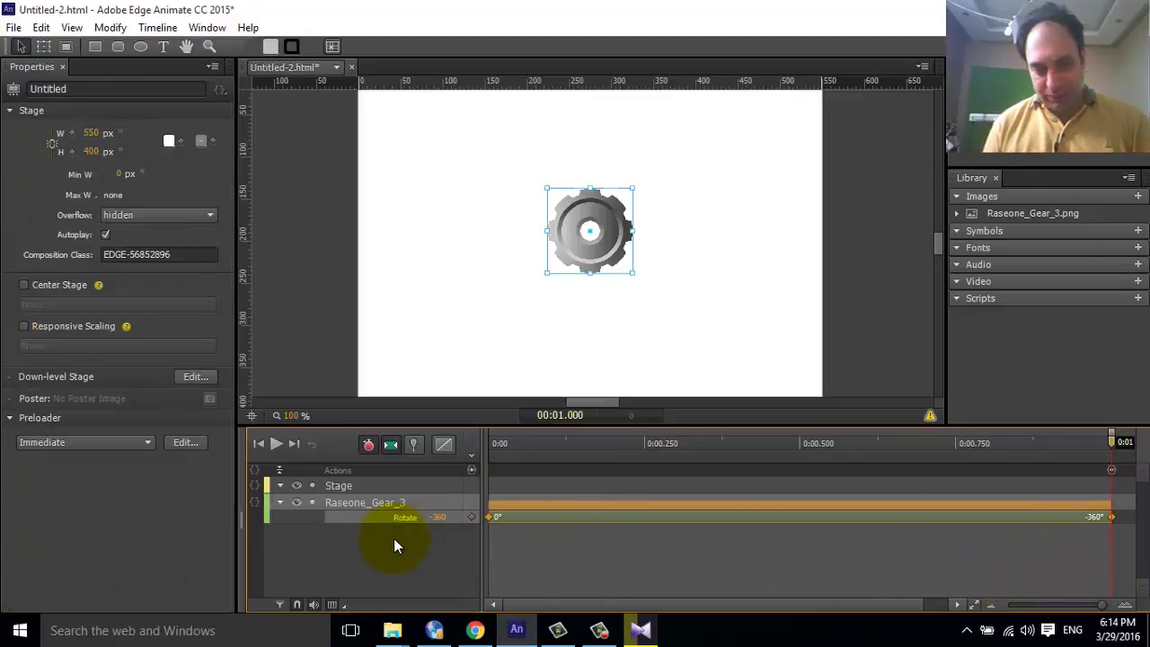
left_click(509, 502)
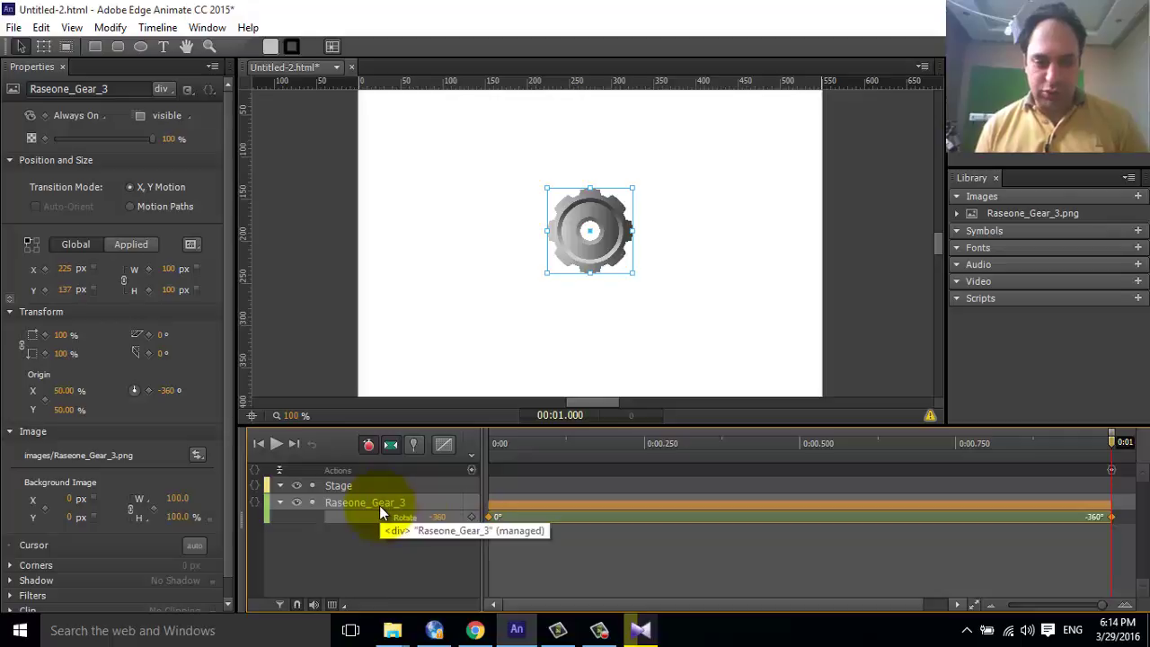
scroll(379, 505, "right", 5)
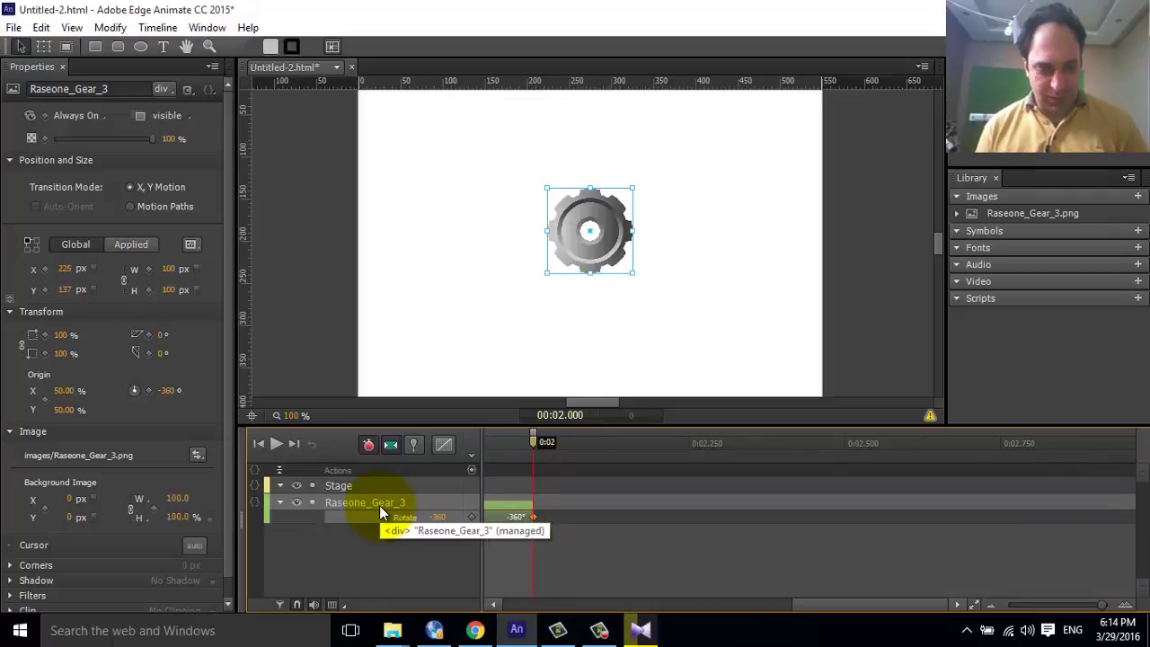
left_click(379, 504)
right_click(357, 504)
left_click(345, 503)
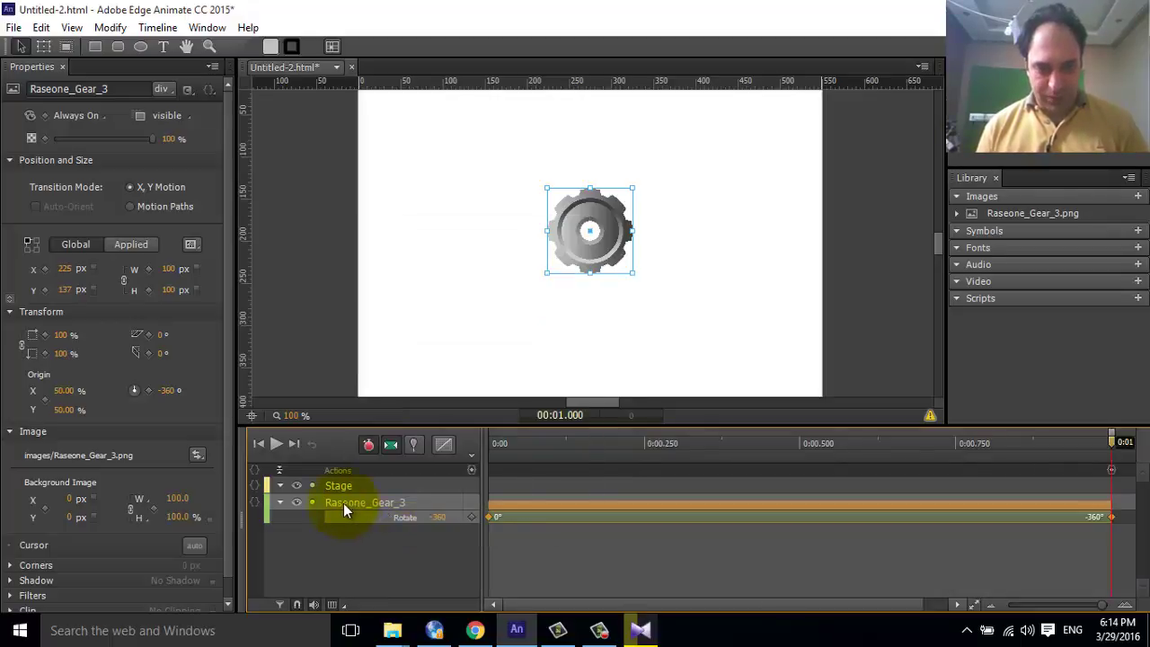
right_click(394, 505)
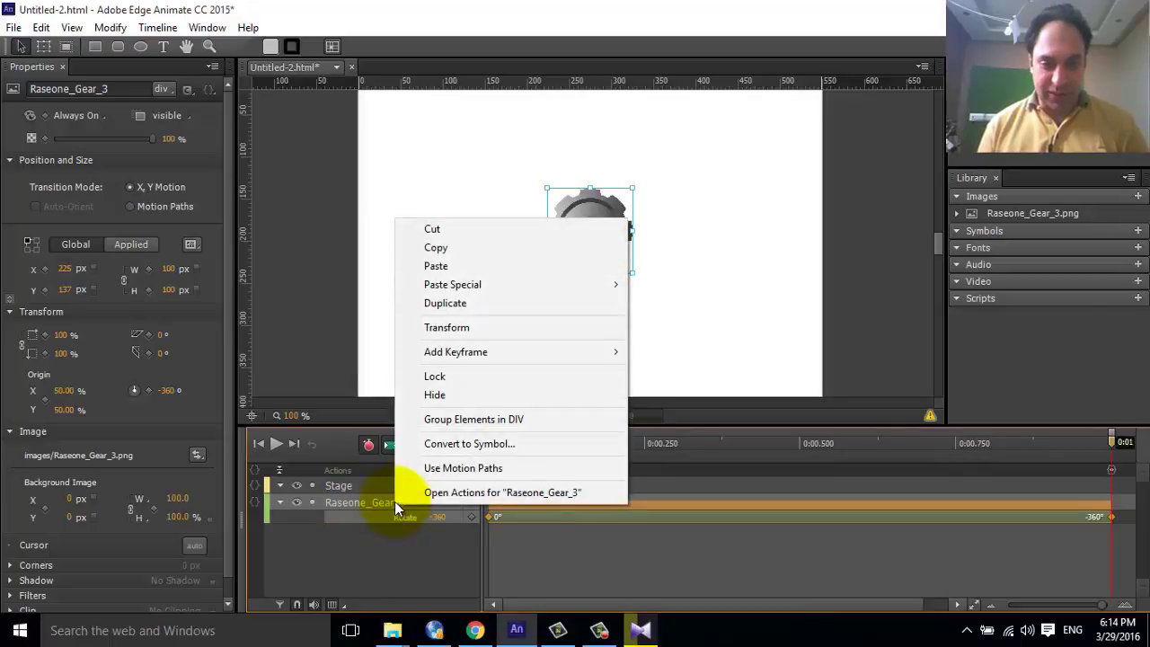
left_click(423, 309)
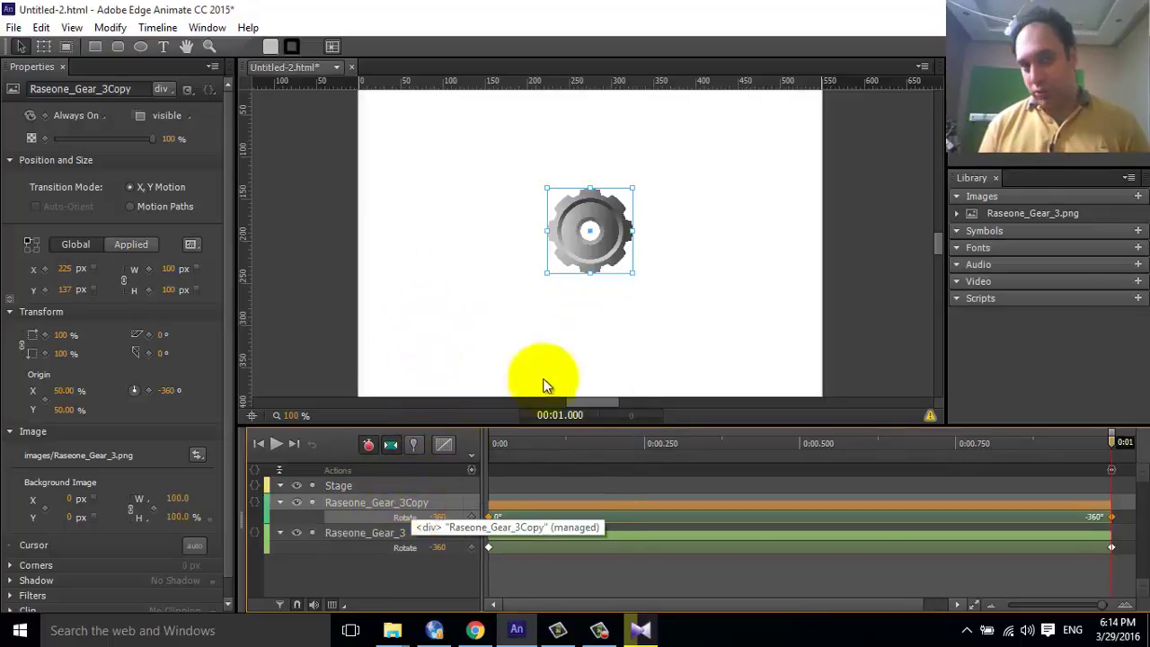
Move the duplicated gear diagonally below the original to X 308 px, Y 187 px so their teeth meet
left_click_drag(615, 252, 670, 288)
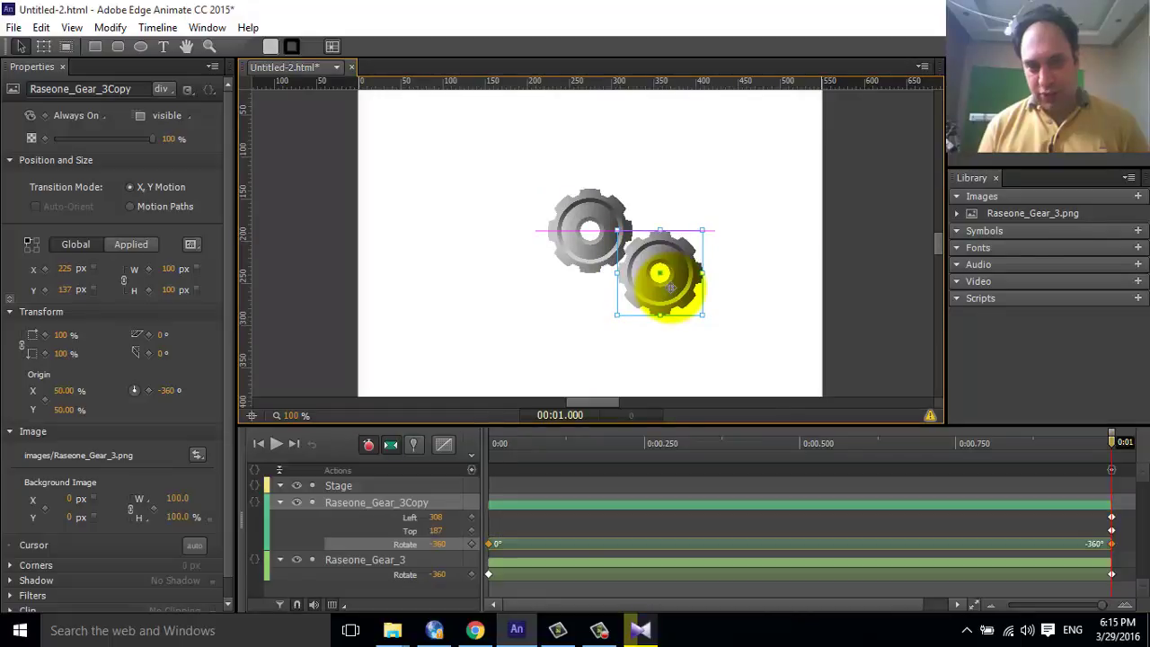
left_click(433, 519)
left_click(434, 545)
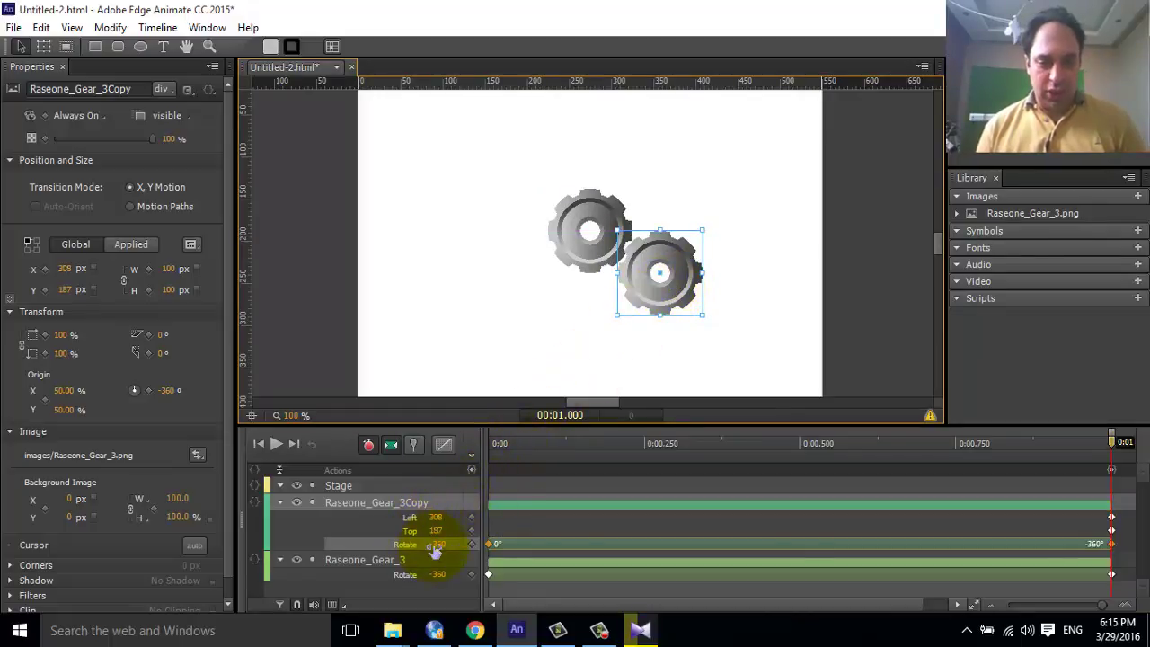
left_click(527, 479)
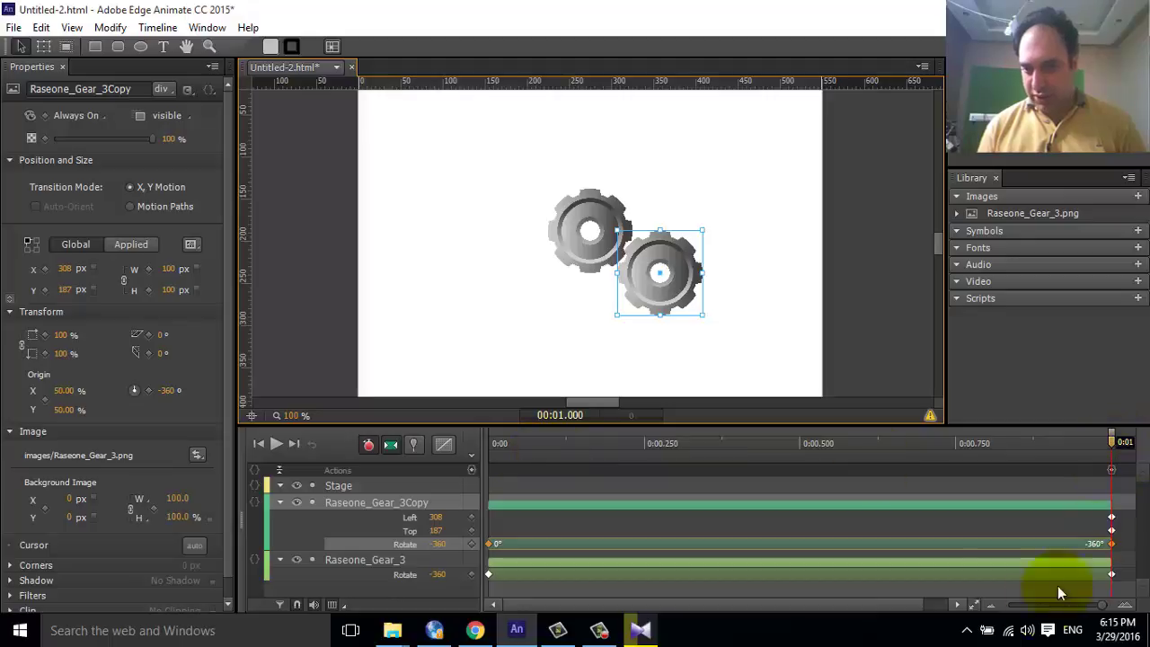
Examine the rotation transitions of both gear layers and scrub through the first second to compare their directions
left_click_drag(1101, 605, 1084, 607)
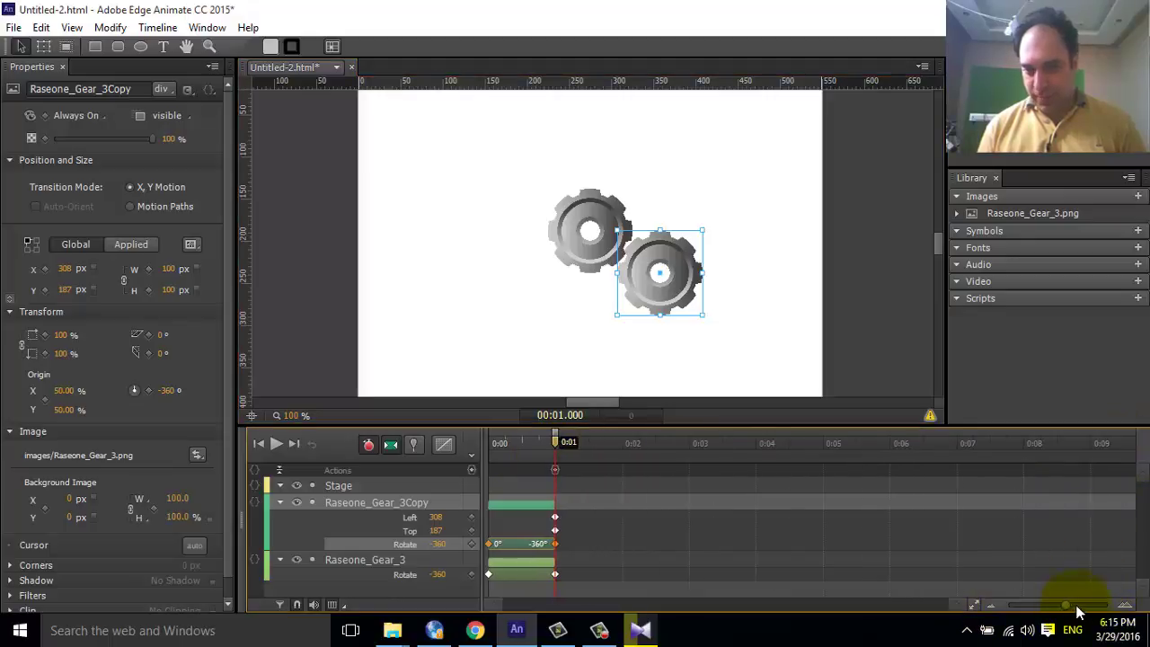
left_click_drag(885, 605, 678, 593)
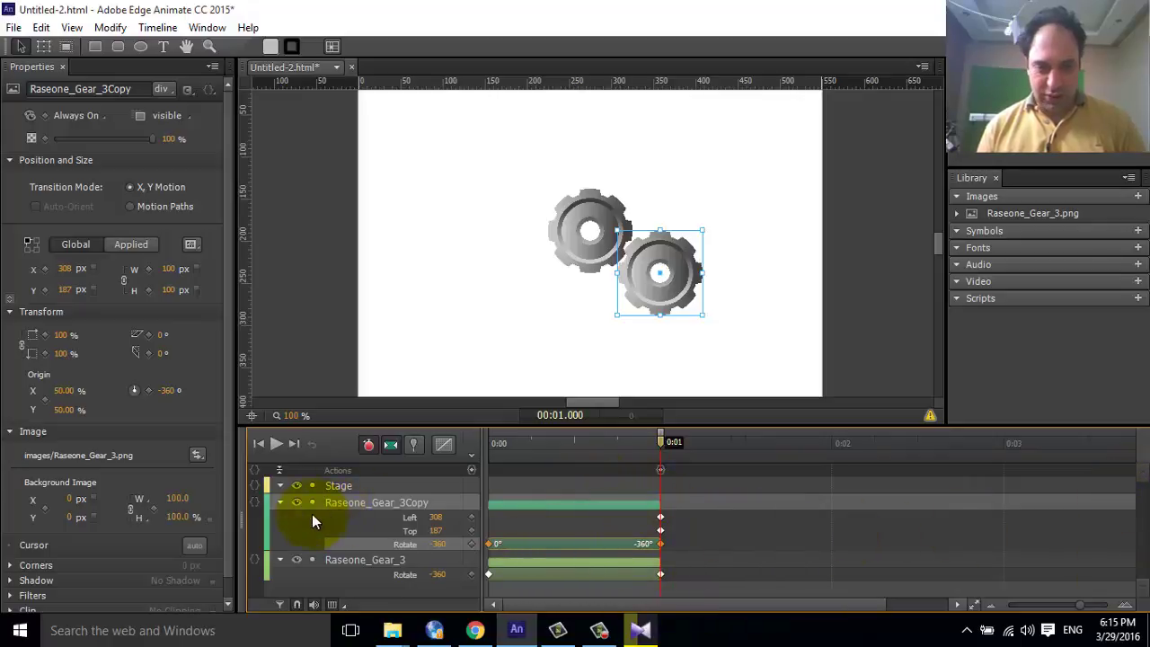
left_click(281, 503)
left_click(351, 518)
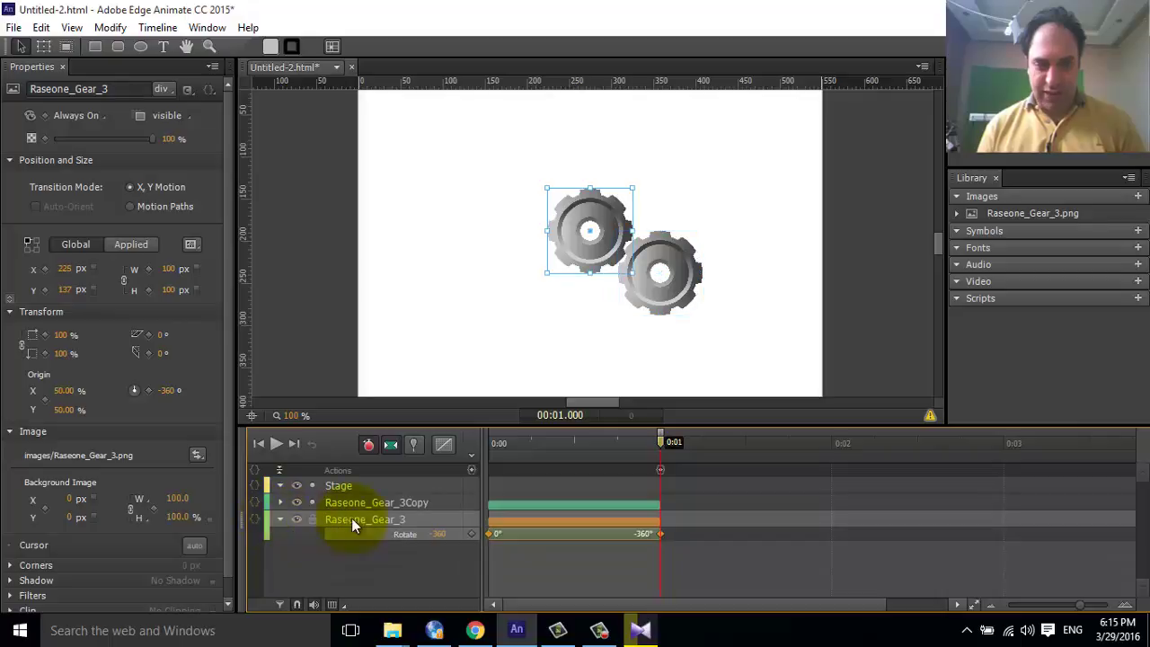
left_click(536, 499)
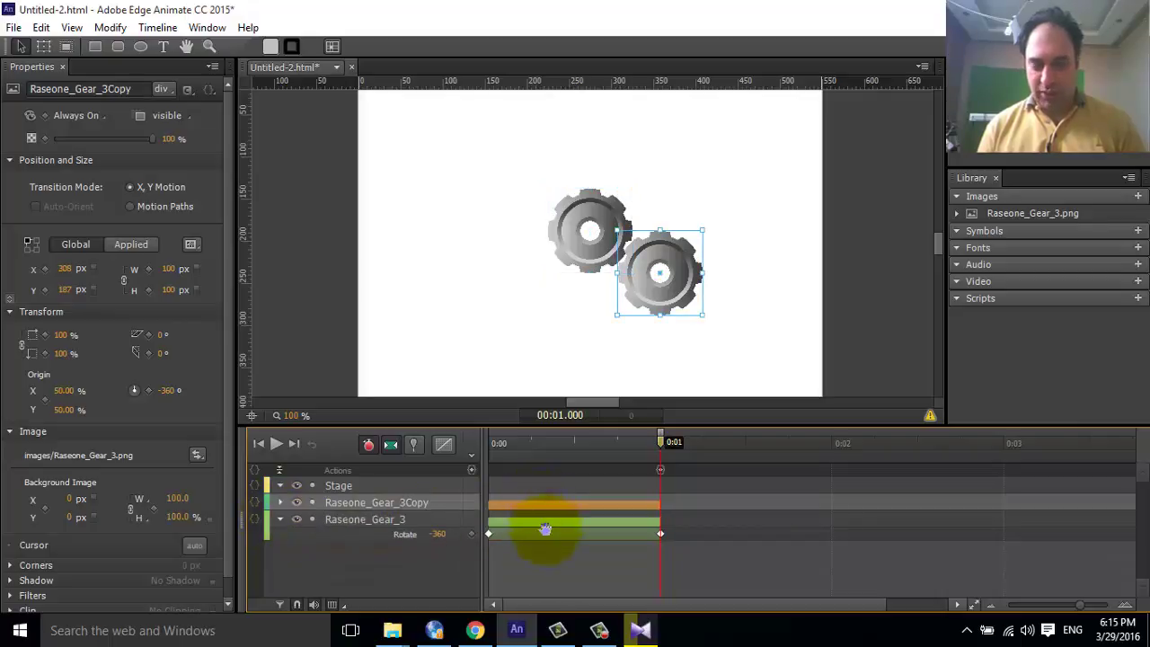
left_click(548, 521)
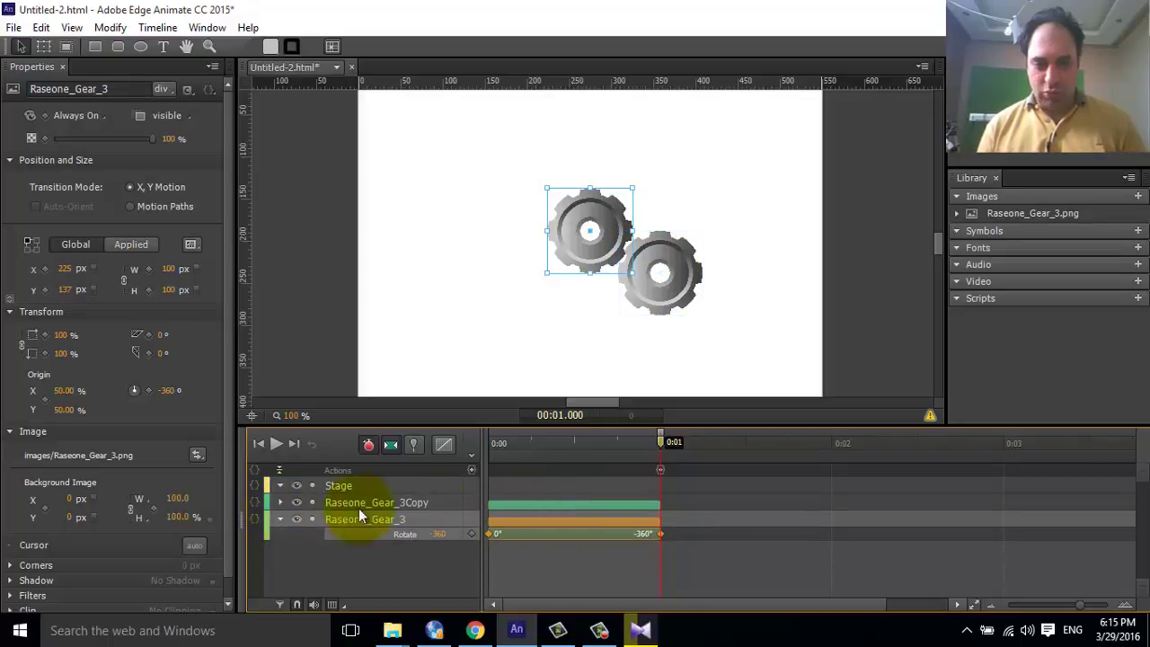
left_click(280, 502)
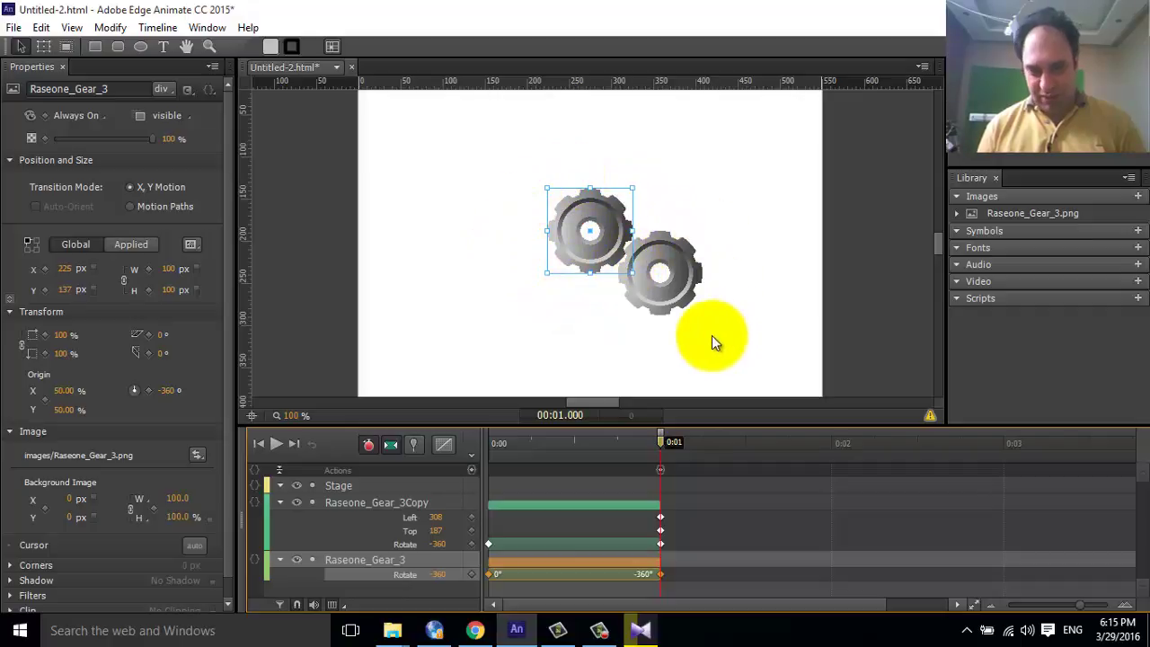
left_click_drag(497, 445, 665, 458)
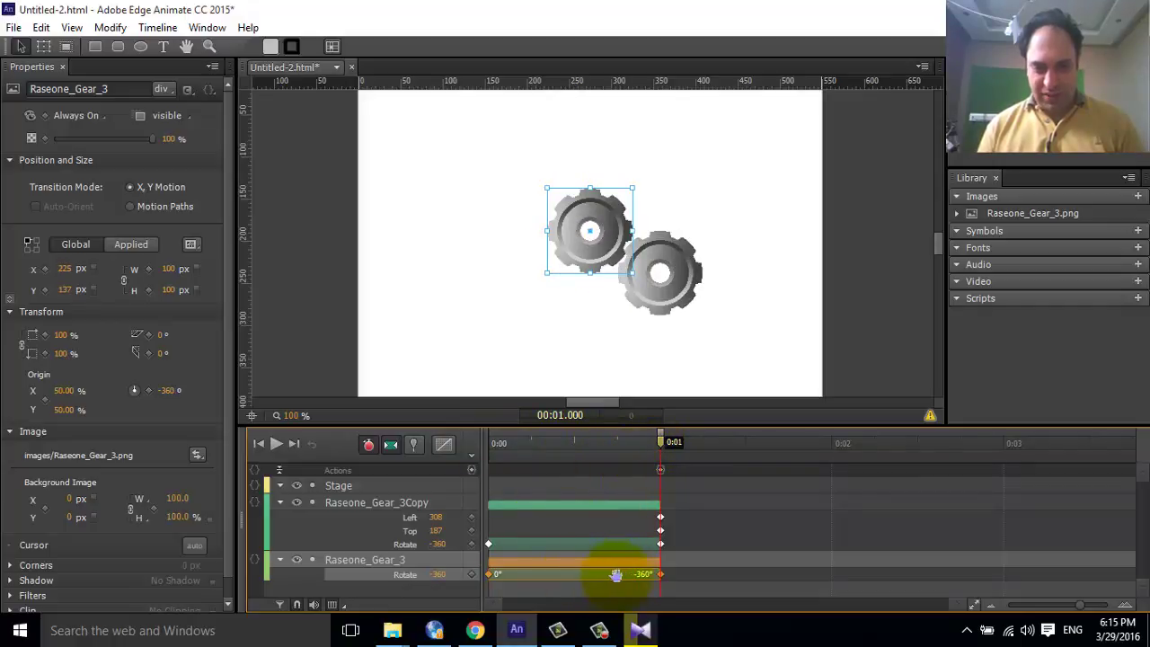
Set the duplicated gear's end rotation at 0:01 to 360° and scrub the timeline to check the opposing rotation
left_click(436, 544)
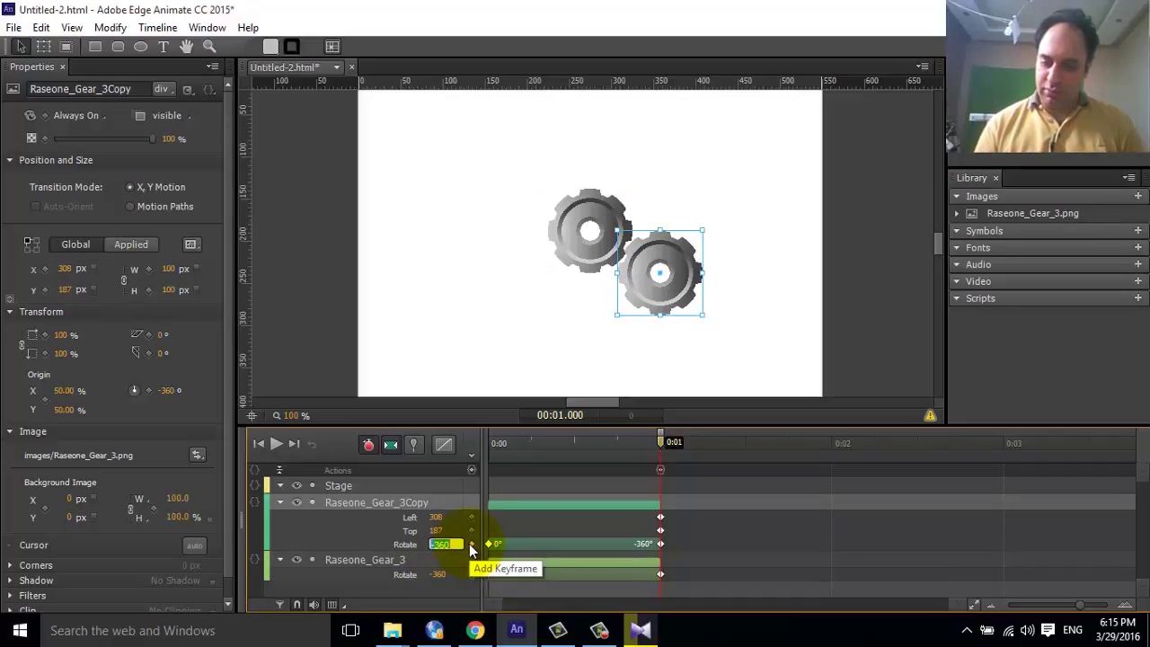
type("360")
key("Return")
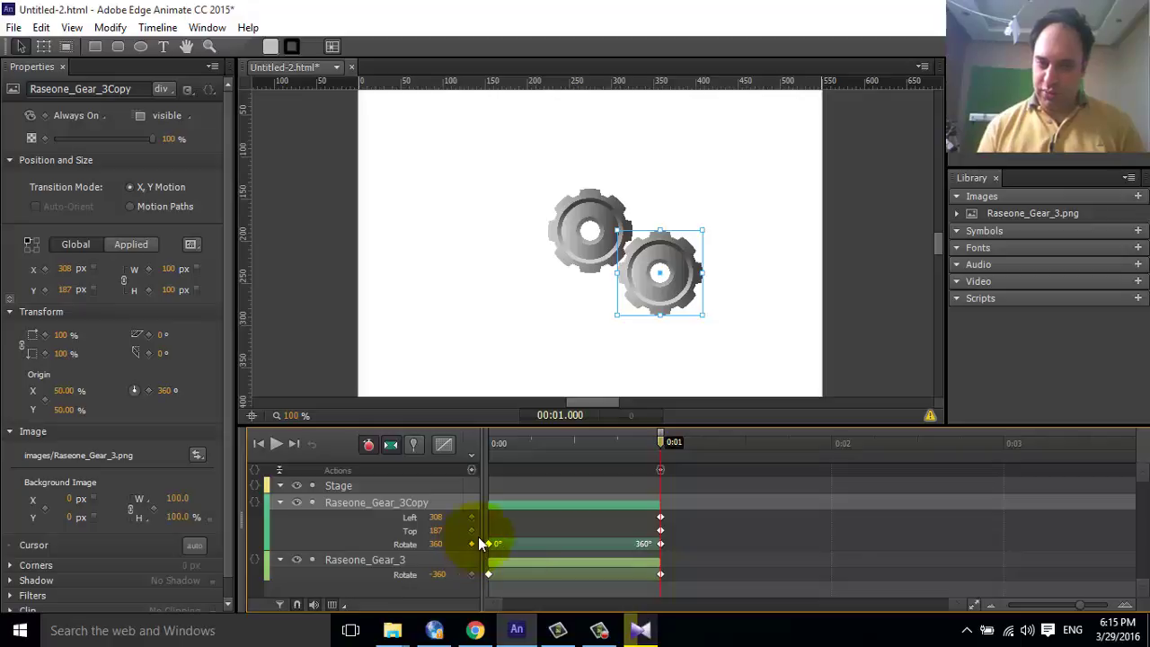
left_click_drag(485, 443, 596, 441)
left_click_drag(606, 439, 613, 438)
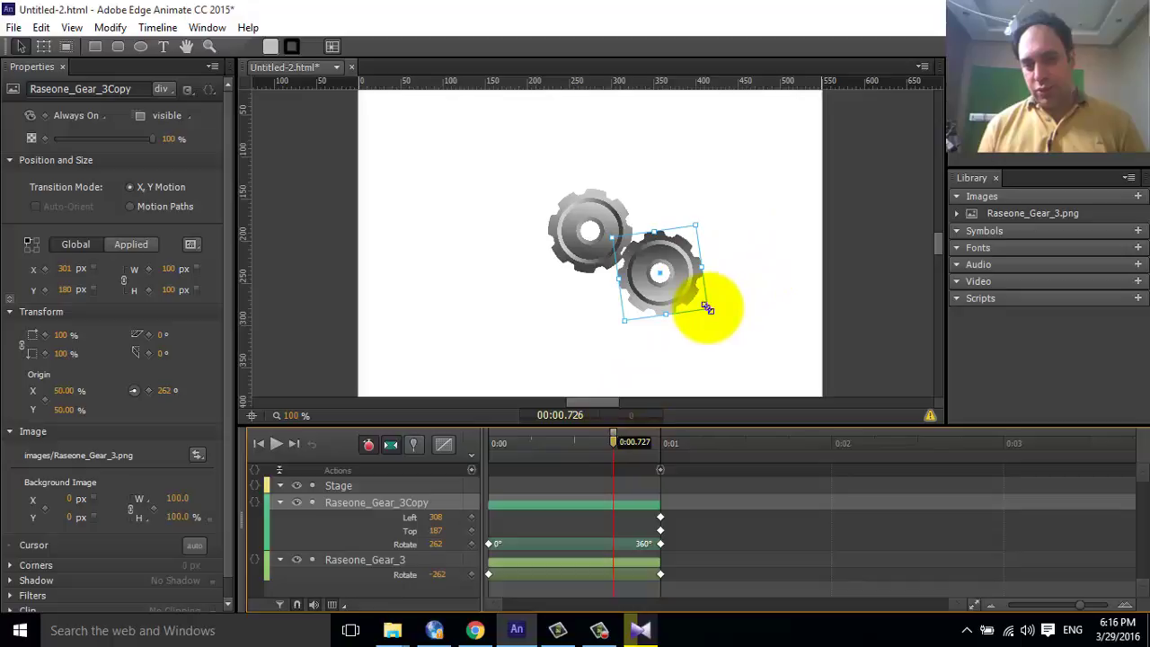
Scale the duplicated gear down to 79 × 79 px beside the original and preview the composition in the browser
left_click_drag(712, 307, 658, 276)
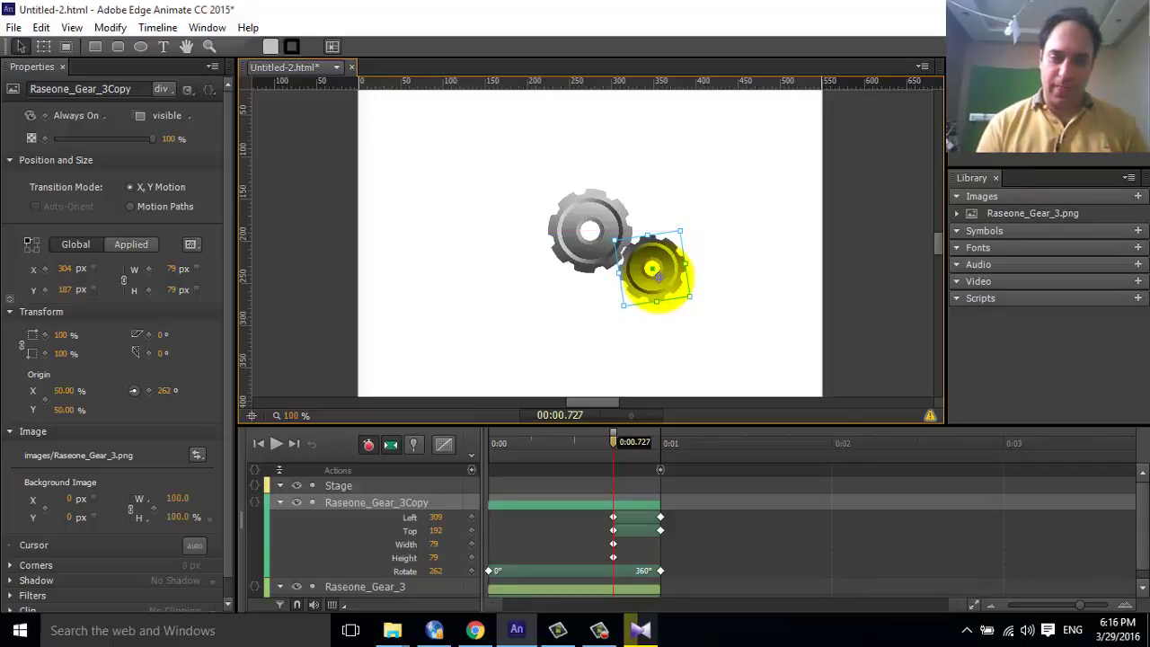
key("ctrl+Return")
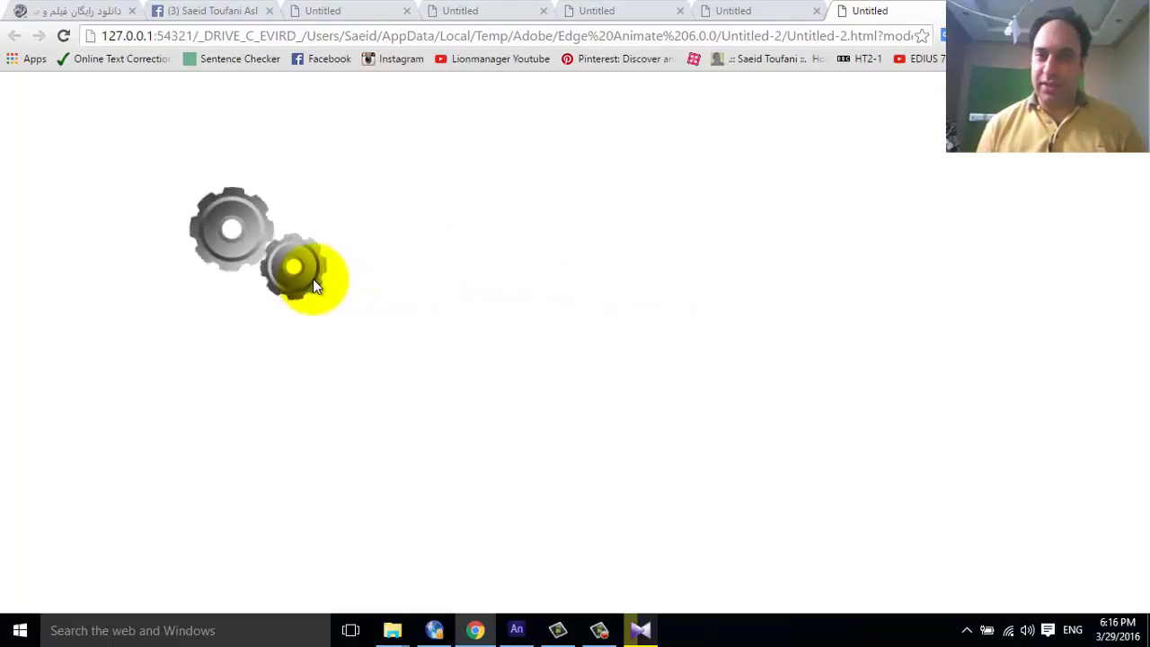
left_click(516, 629)
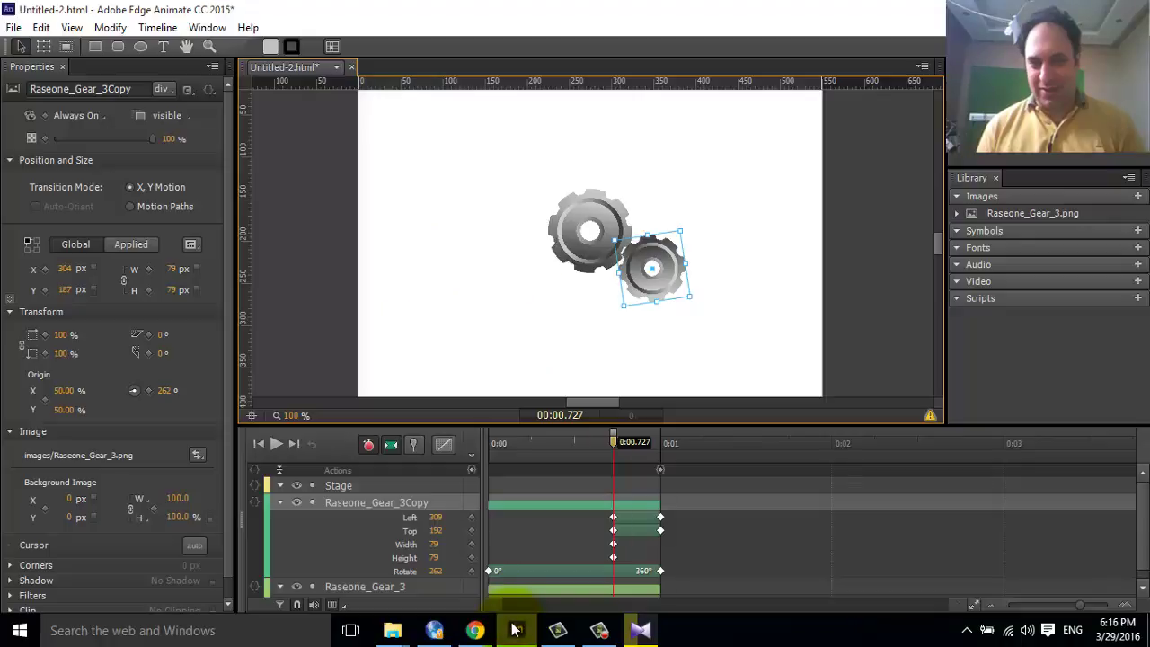
Return the playhead to 0:00 and delete the duplicated gear's Width, Height, Left and Top keyframes from the timeline
left_click_drag(626, 438, 395, 449)
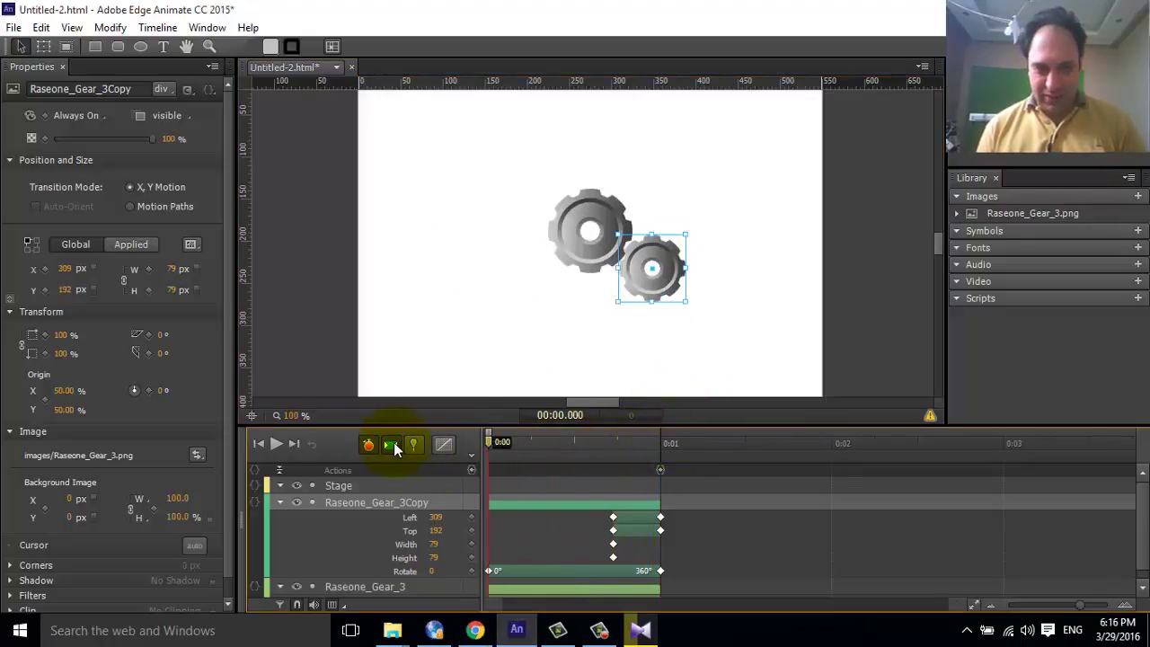
left_click(412, 530)
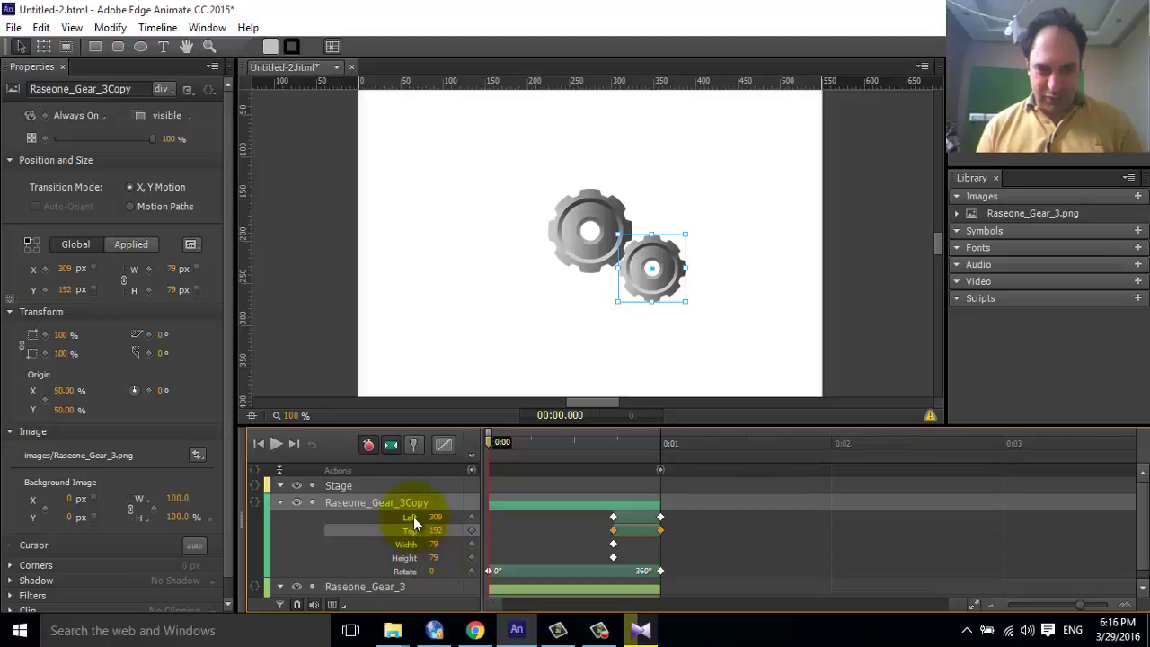
left_click(413, 517, "shift")
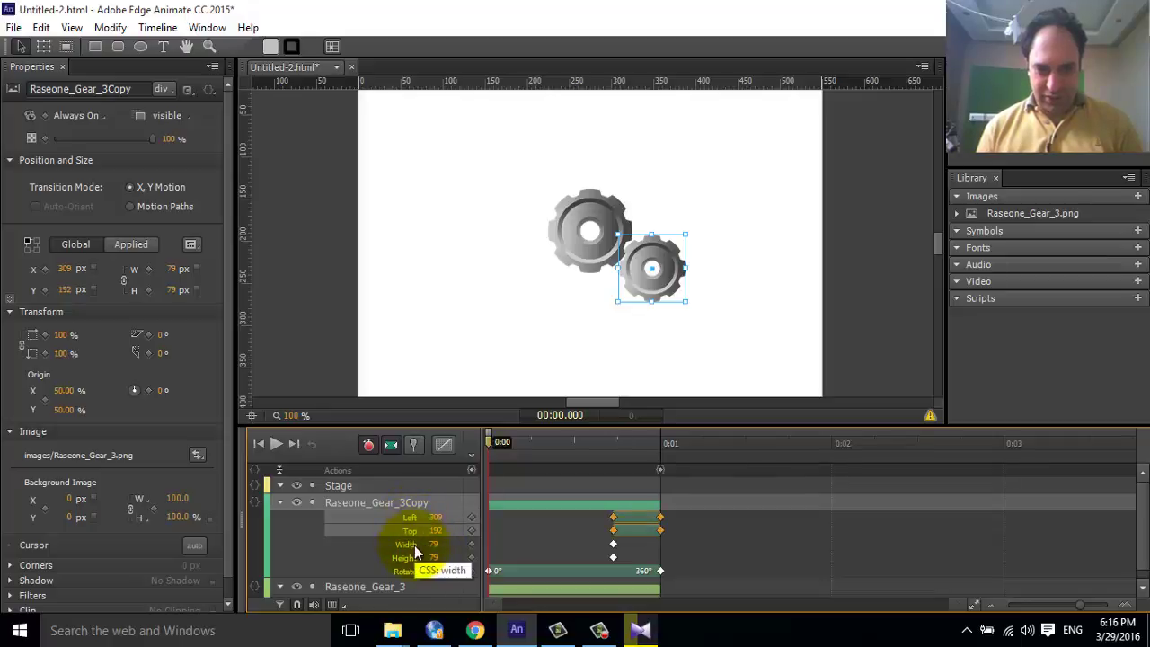
left_click_drag(629, 537, 595, 559)
key("Delete")
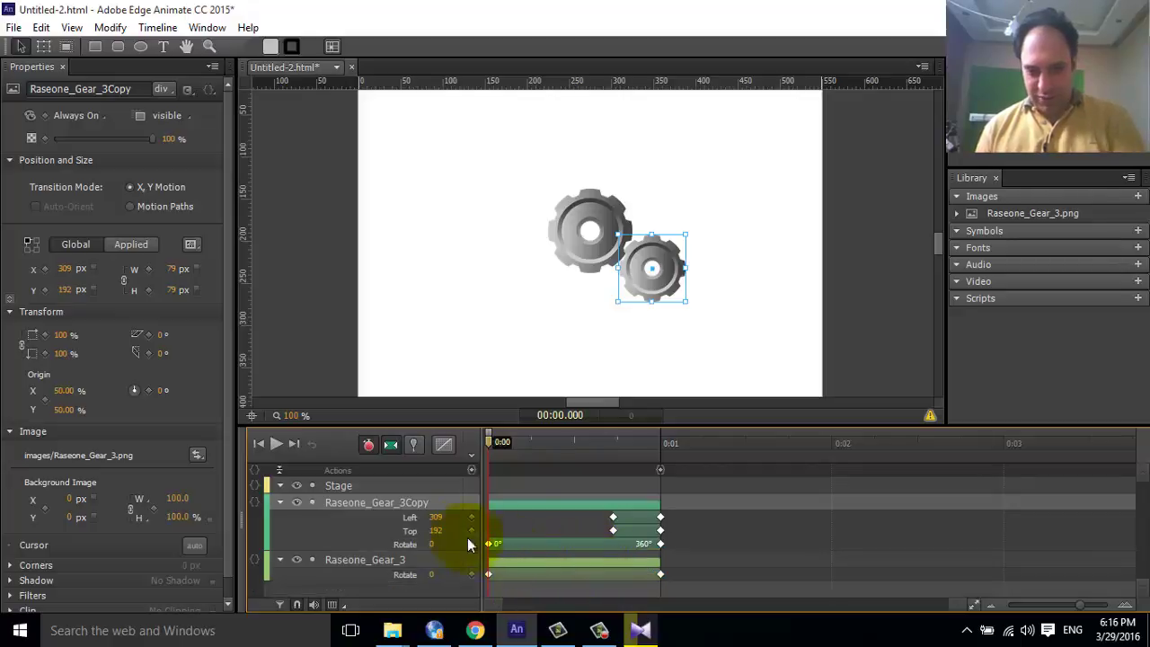
left_click(406, 518)
left_click(410, 528, "shift")
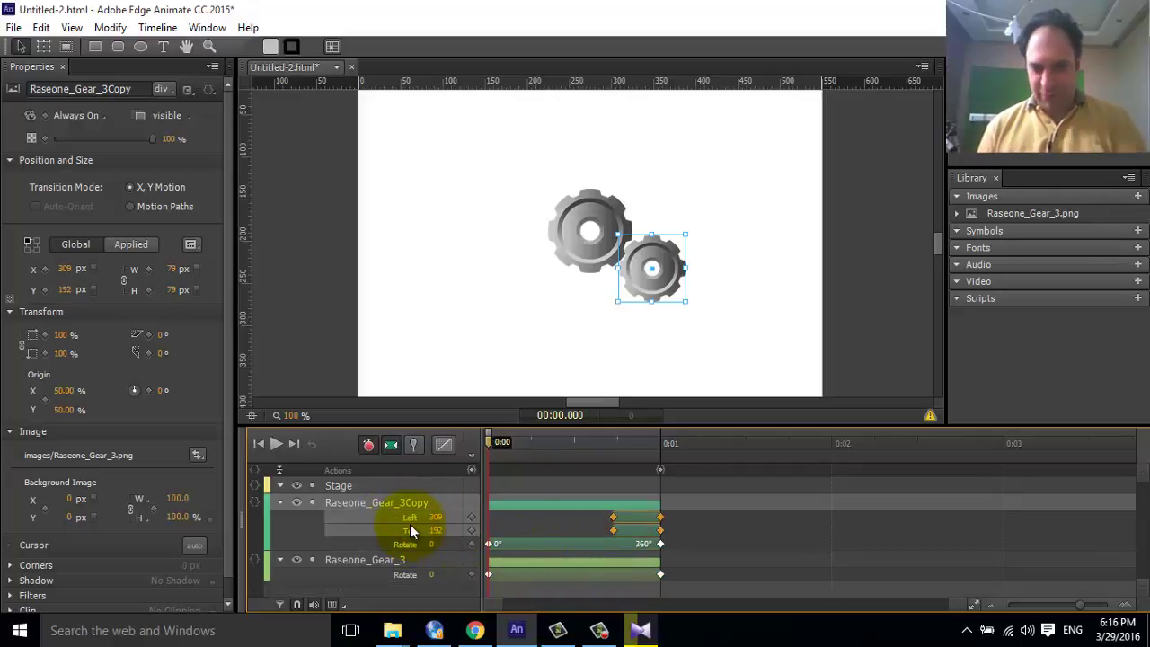
key("Delete")
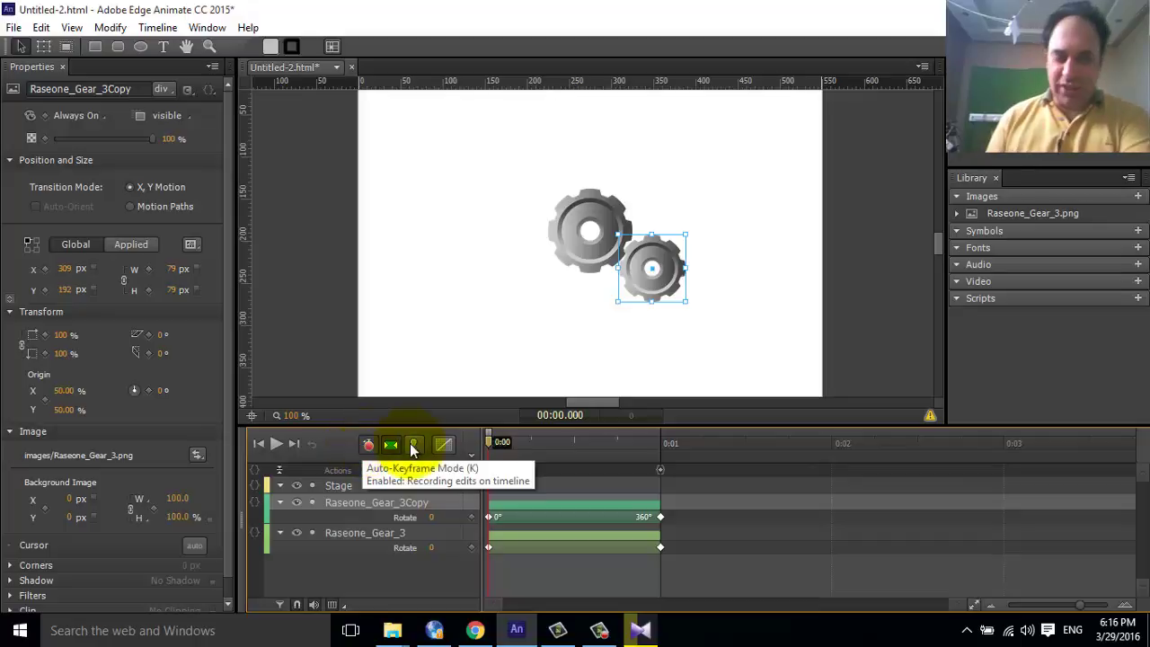
Preview the composition in the browser, return to Edge Animate and deselect the duplicated gear
mouse_move(491, 448)
left_mouse_down()
mouse_move(593, 446)
mouse_move(492, 456)
left_mouse_up()
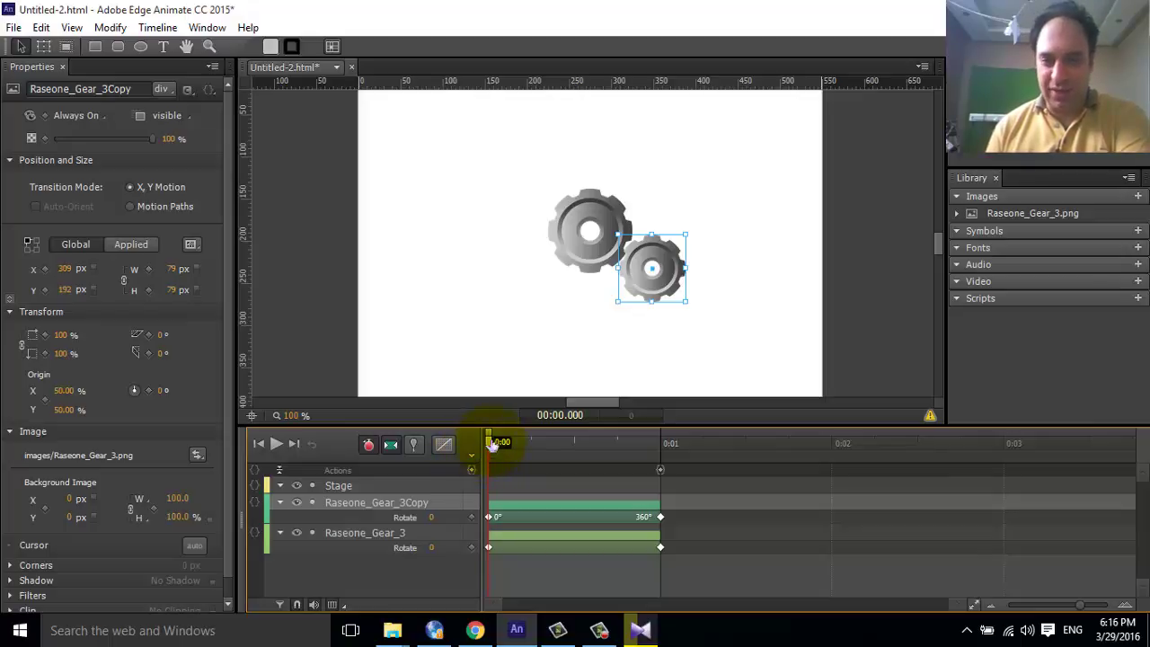
key("ctrl+Return")
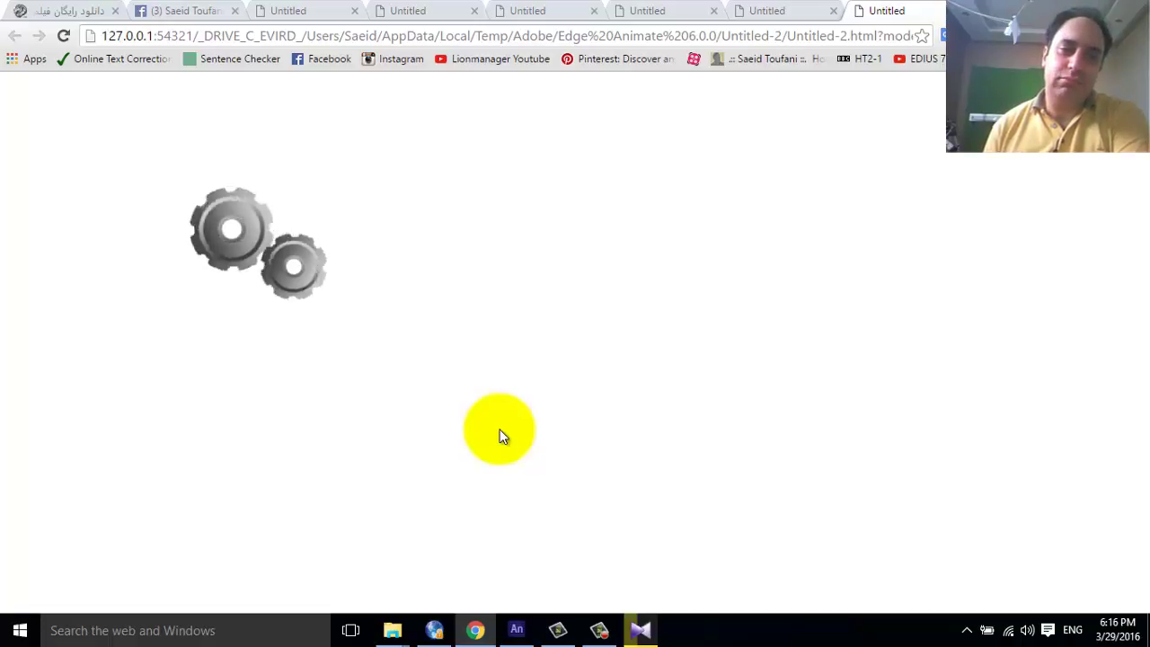
left_click(517, 632)
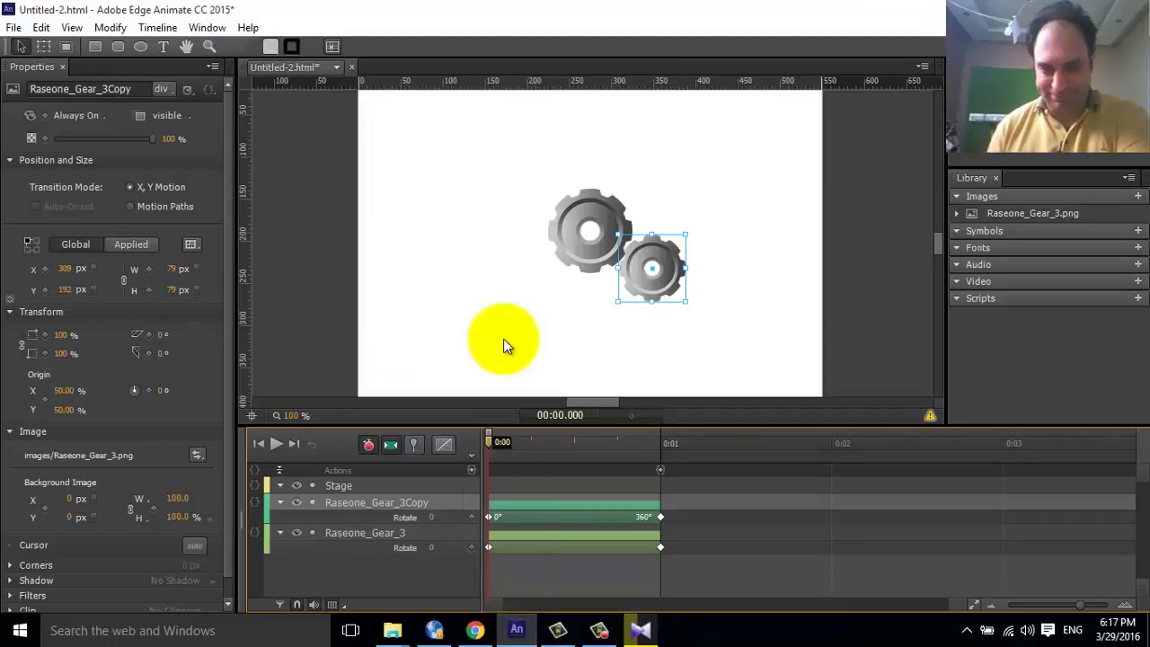
left_click(882, 293)
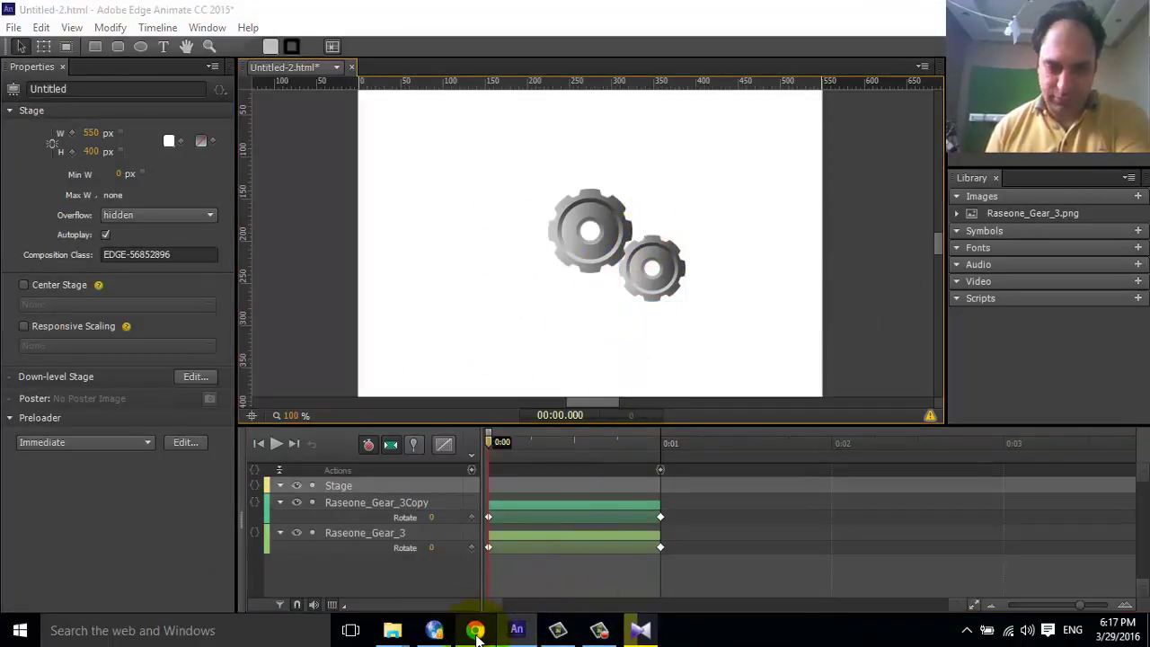
Switch to Chrome and search Google Images for "gear"
left_click(475, 631)
left_click(852, 40)
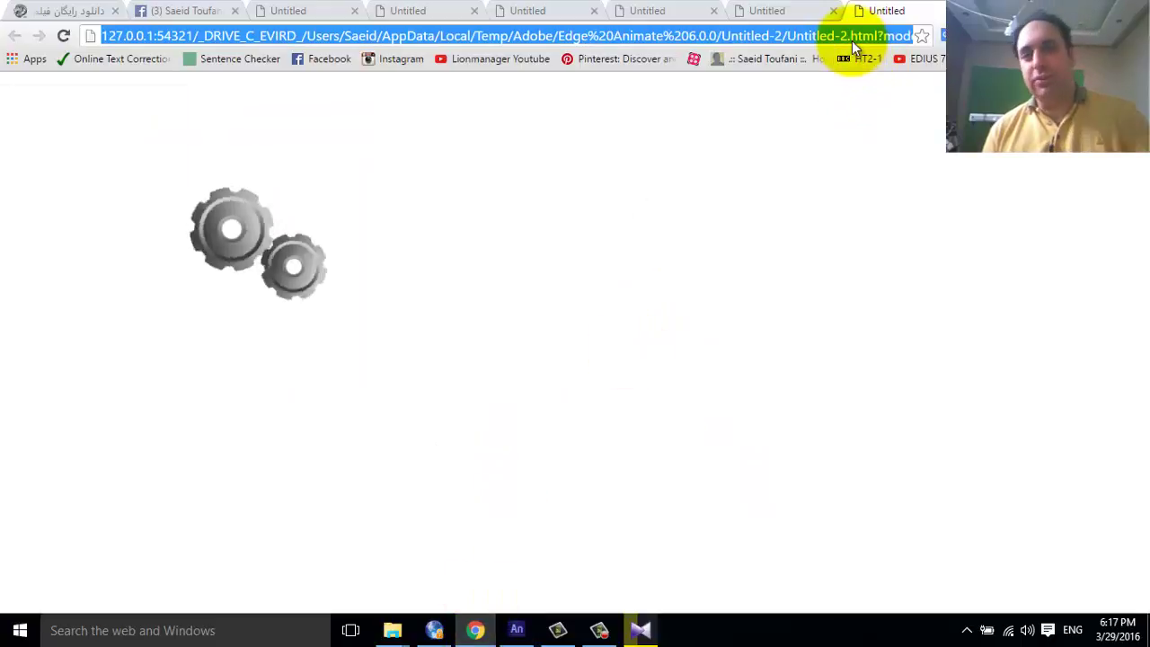
type("gear")
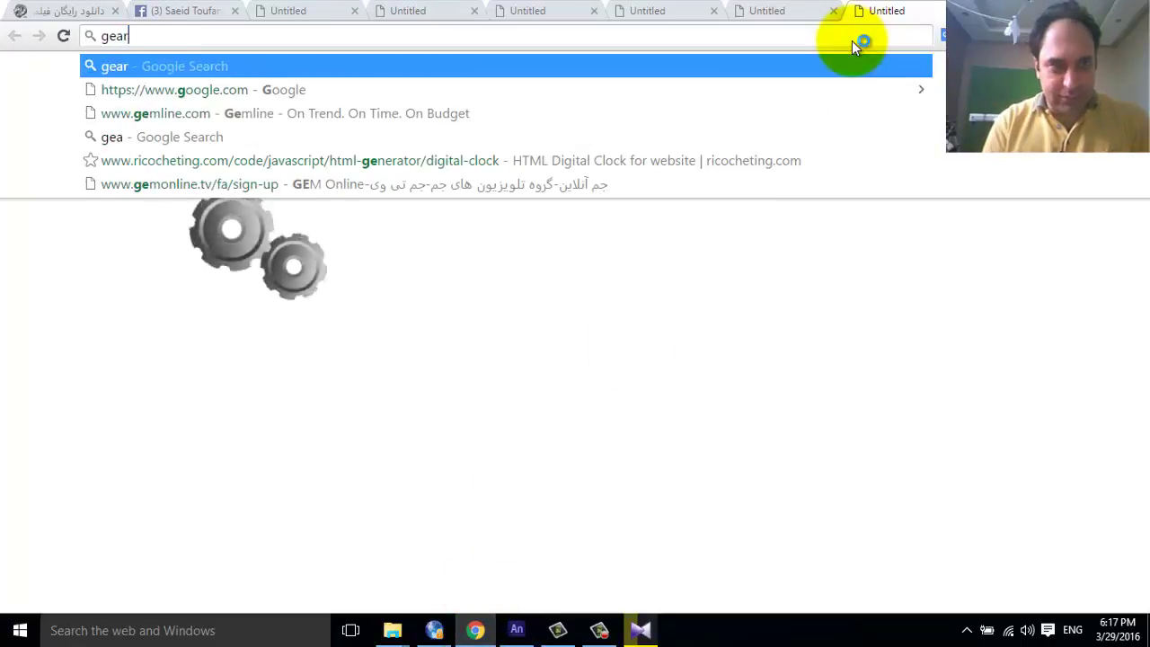
key("Return")
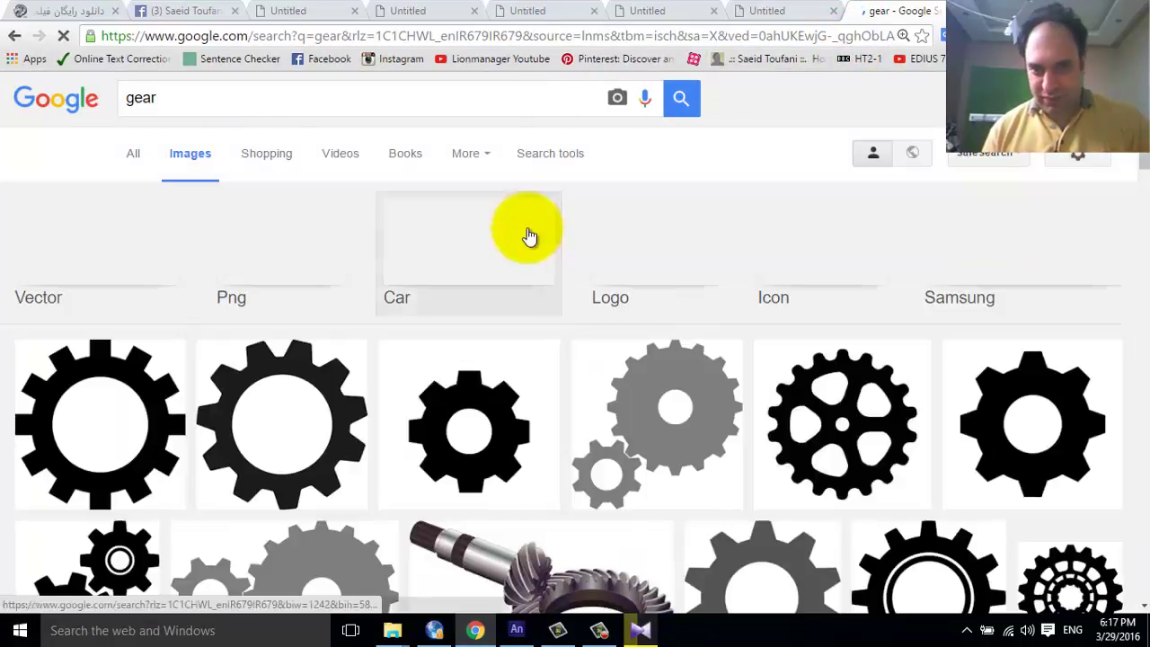
Find the black PSDGraphics gear among the image results and save it as black-gear.gif in Projects (D:)
scroll(530, 234, "down", 2)
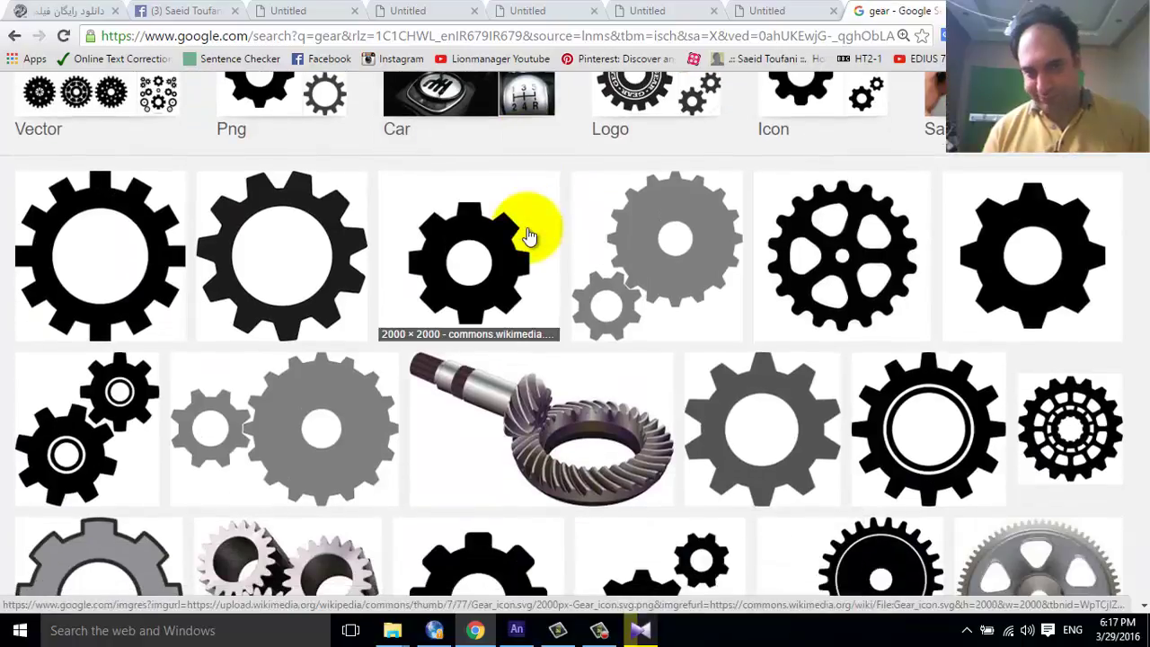
scroll(530, 235, "down", 2)
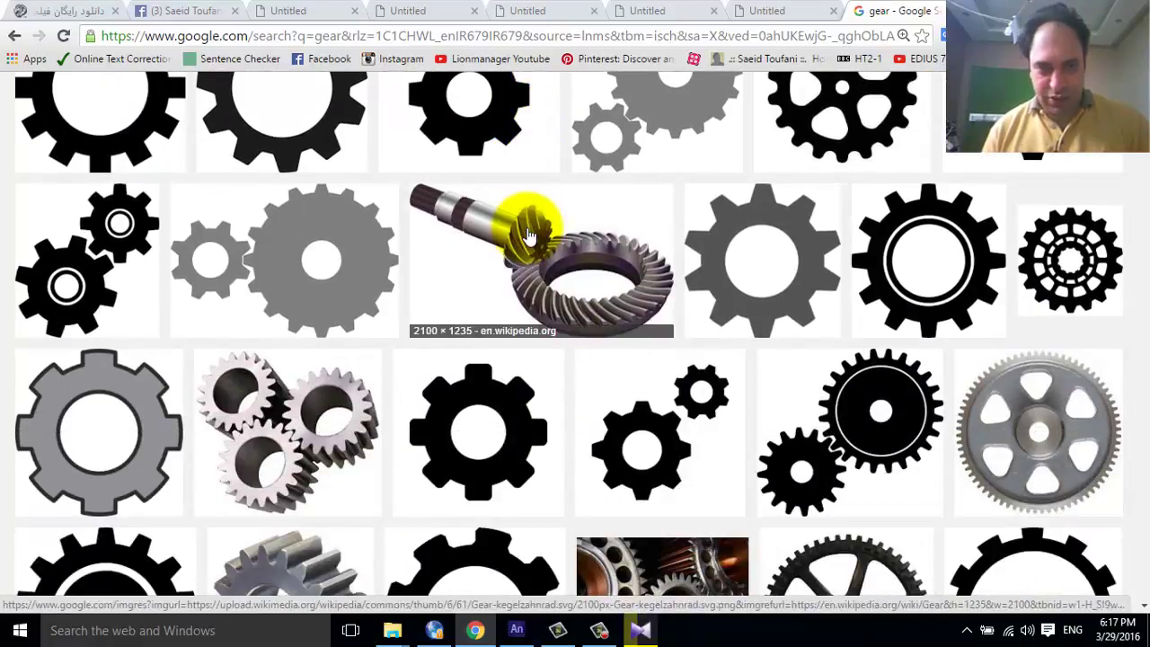
scroll(530, 235, "down", 2)
scroll(530, 236, "down", 2)
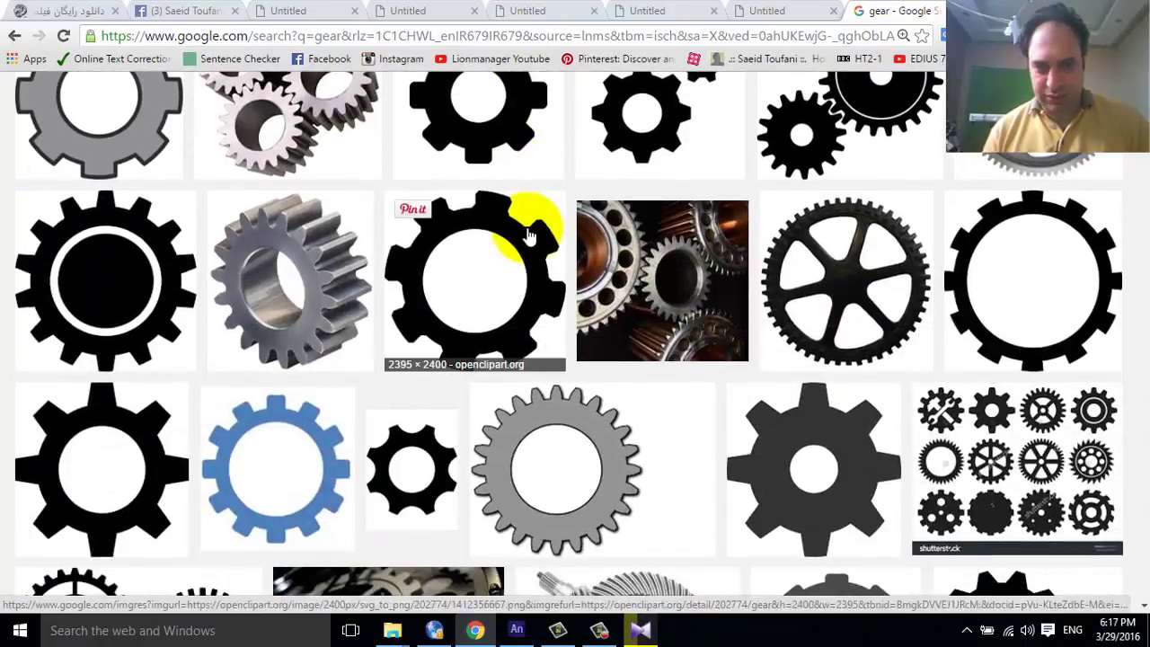
scroll(530, 235, "down", 2)
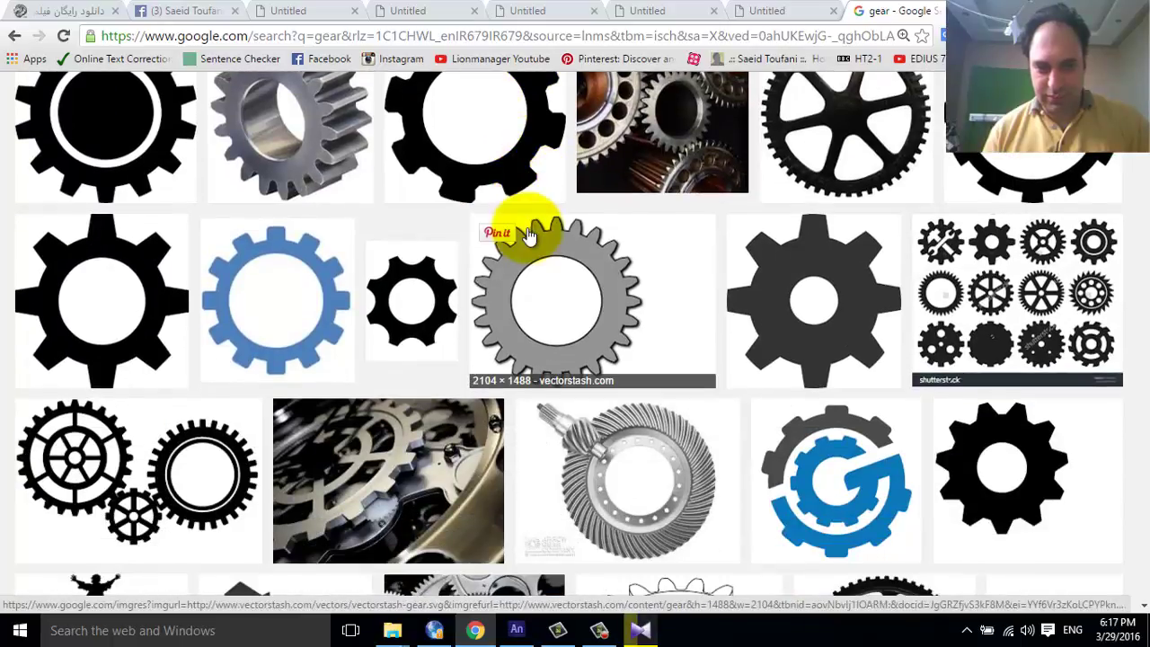
scroll(530, 236, "down", 4)
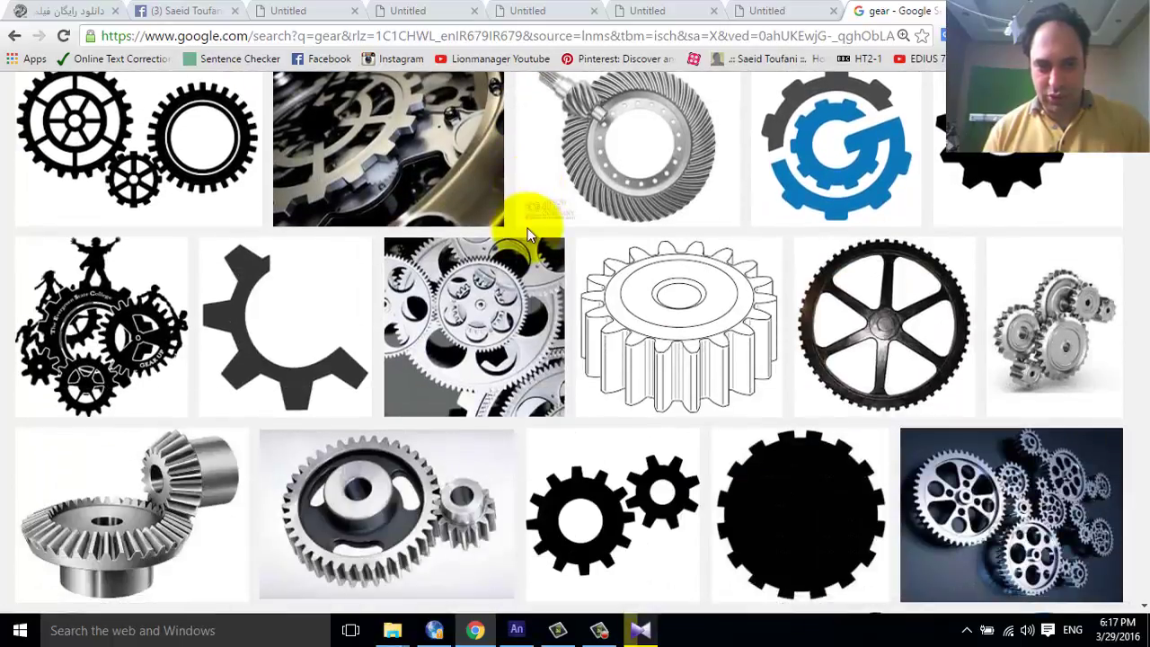
scroll(530, 235, "down", 2)
scroll(530, 235, "down", 2)
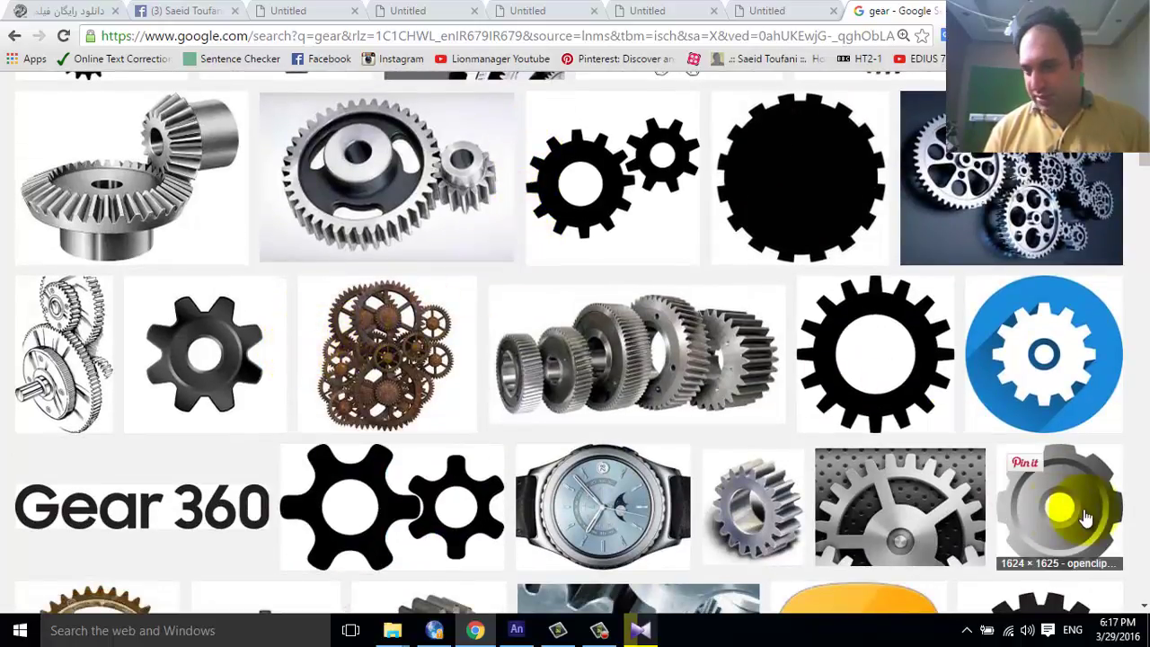
left_click(218, 317)
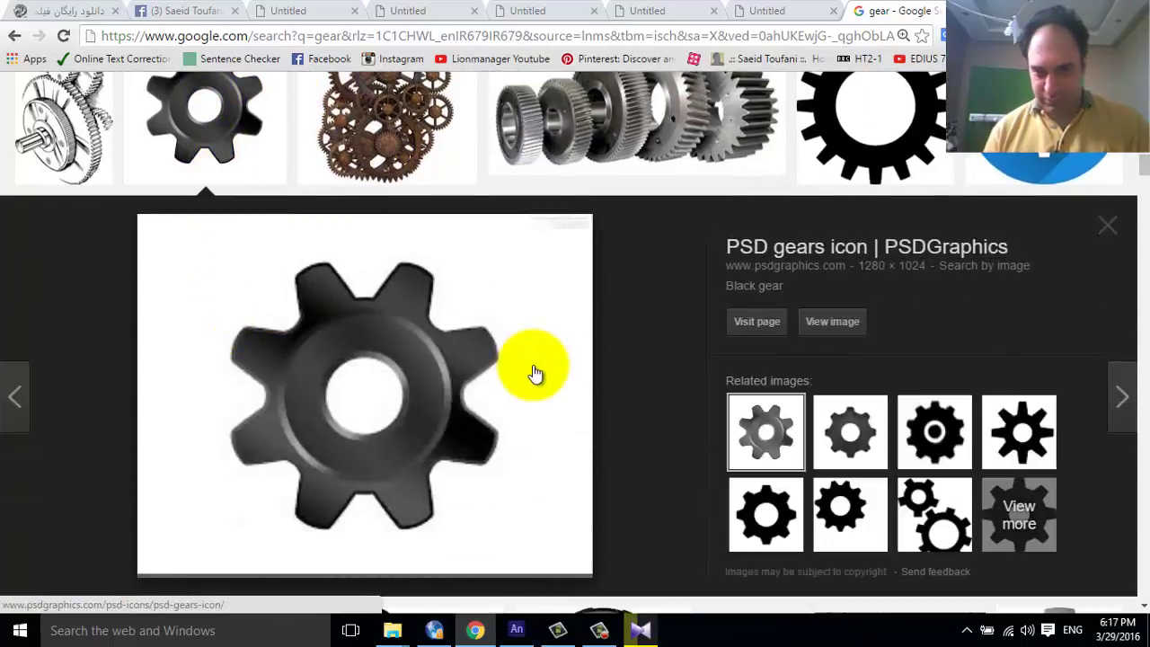
right_click(441, 371)
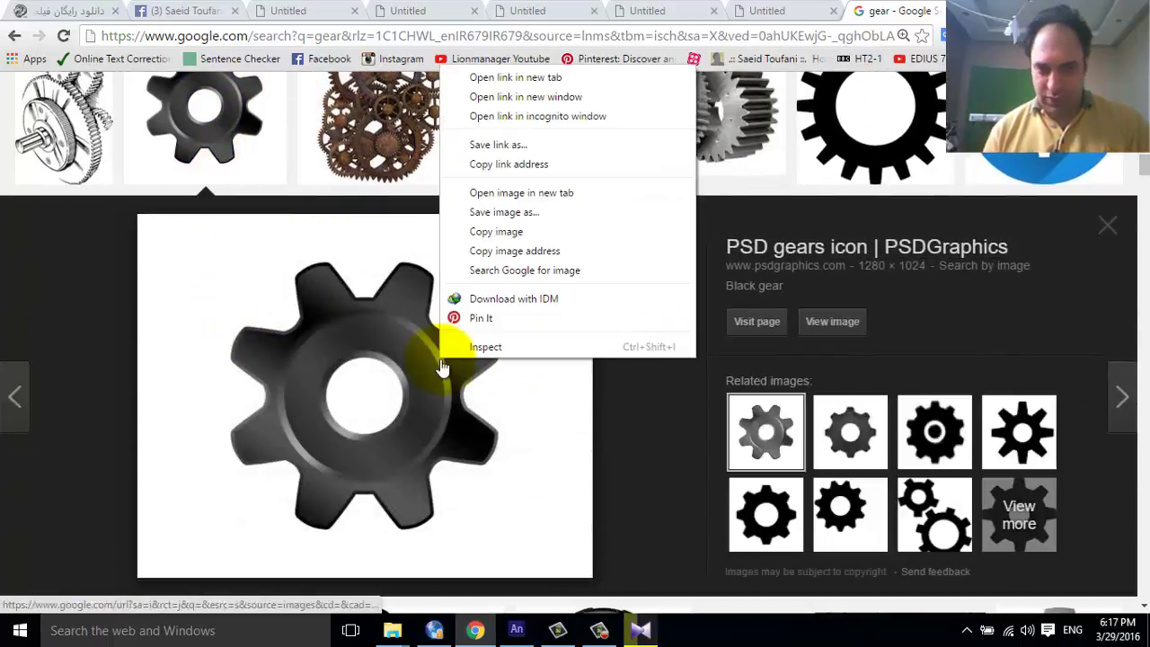
left_click(503, 216)
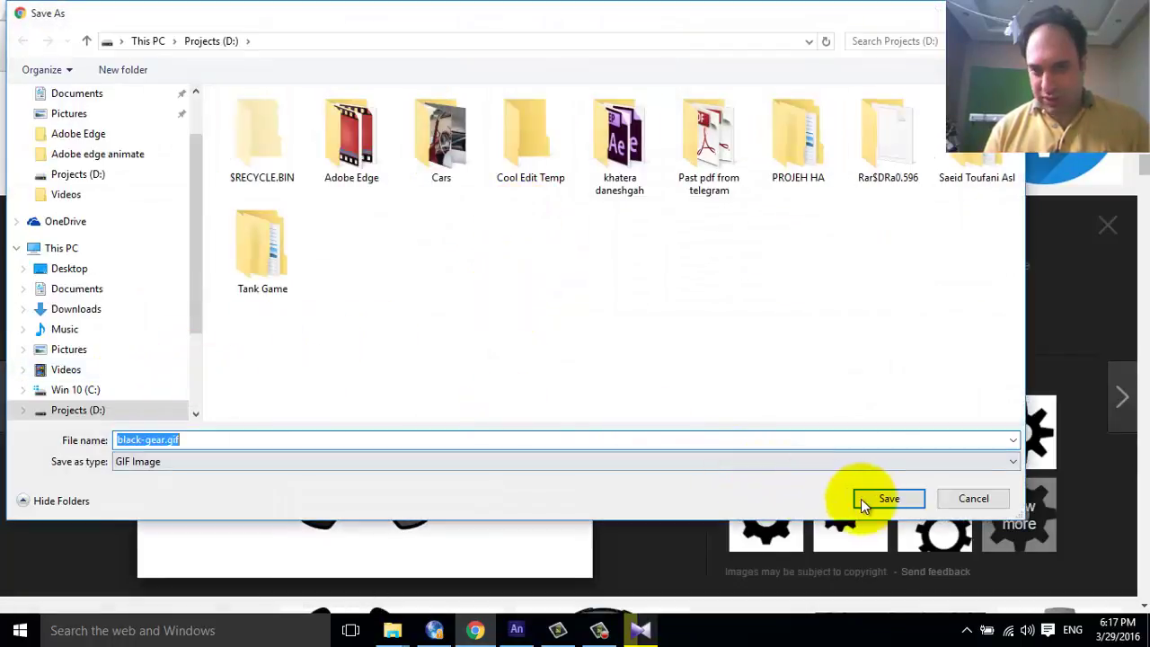
left_click(866, 499)
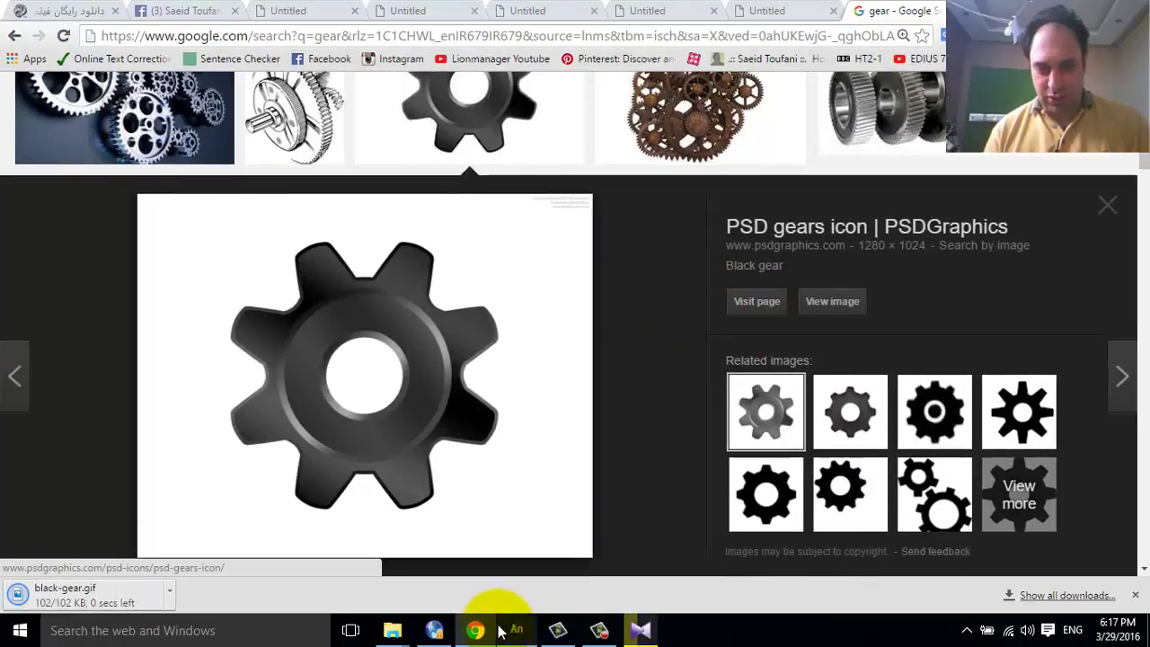
Switch to File Explorer and go from the source images folder up to the Adobe Edge folder
mouse_move(404, 620)
left_click(435, 574)
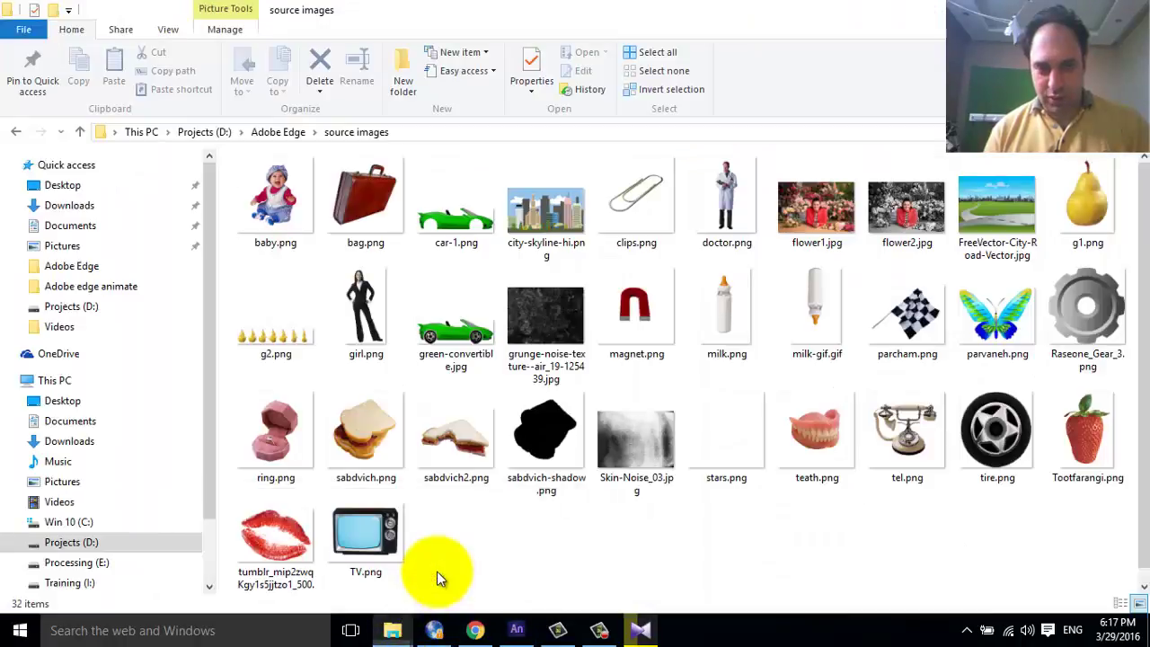
left_click(274, 132)
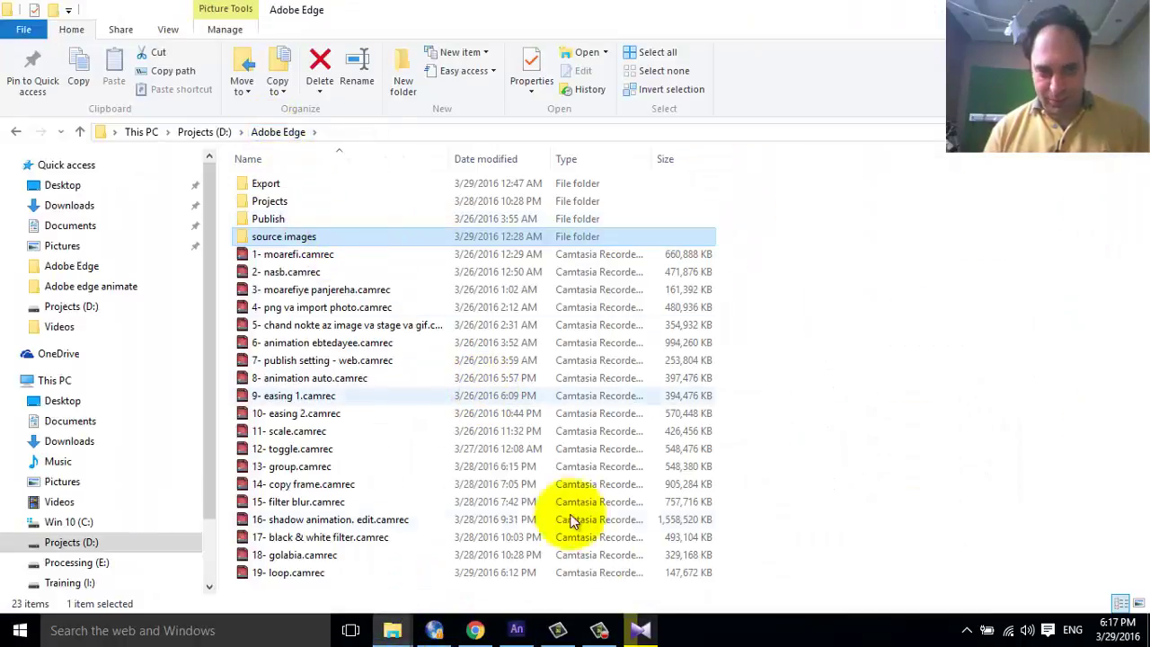
Return to the gear image search in Chrome and filter the results by Transparent color
left_click(483, 626)
scroll(516, 288, "up", 3)
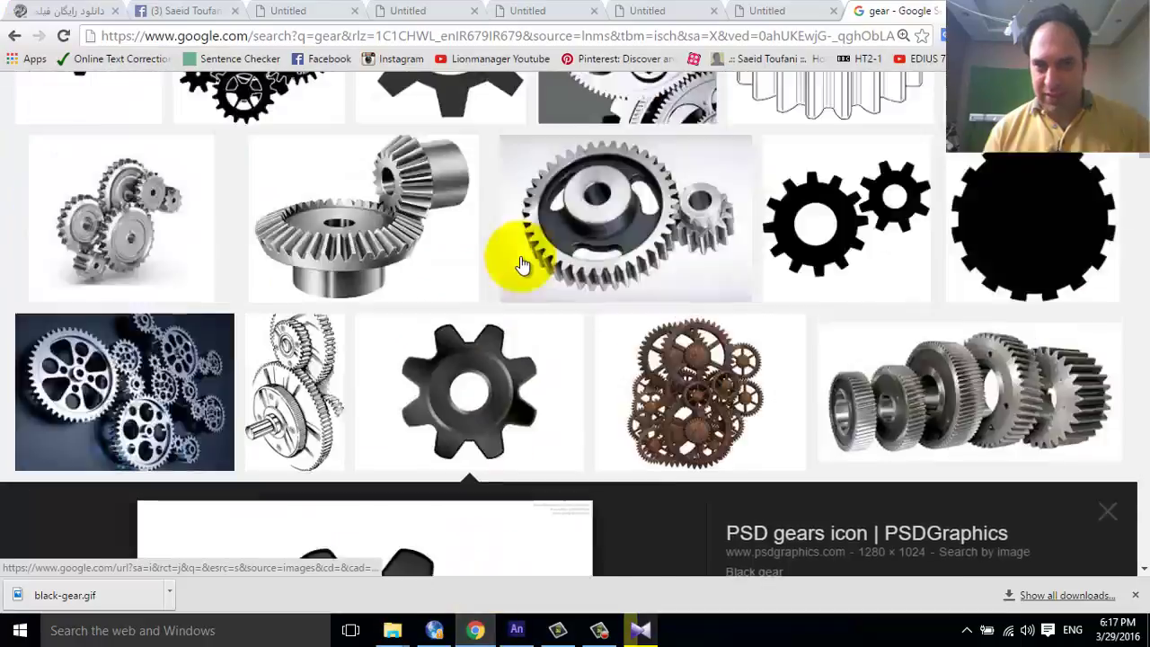
scroll(521, 265, "up", 10)
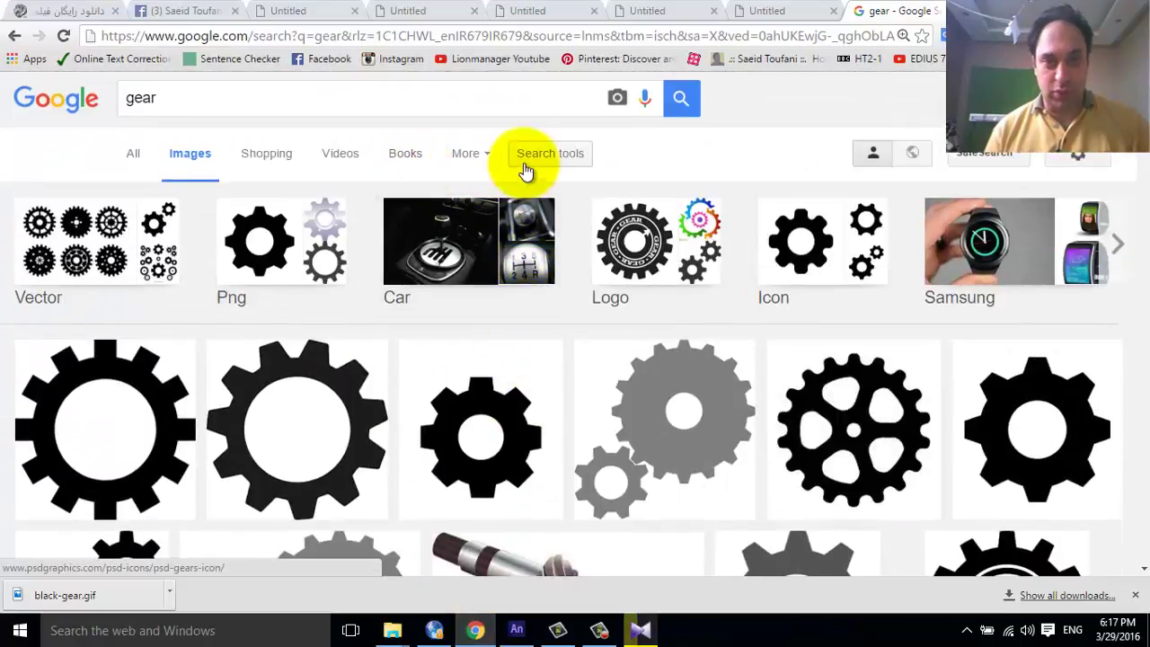
left_click(525, 162)
left_click(206, 204)
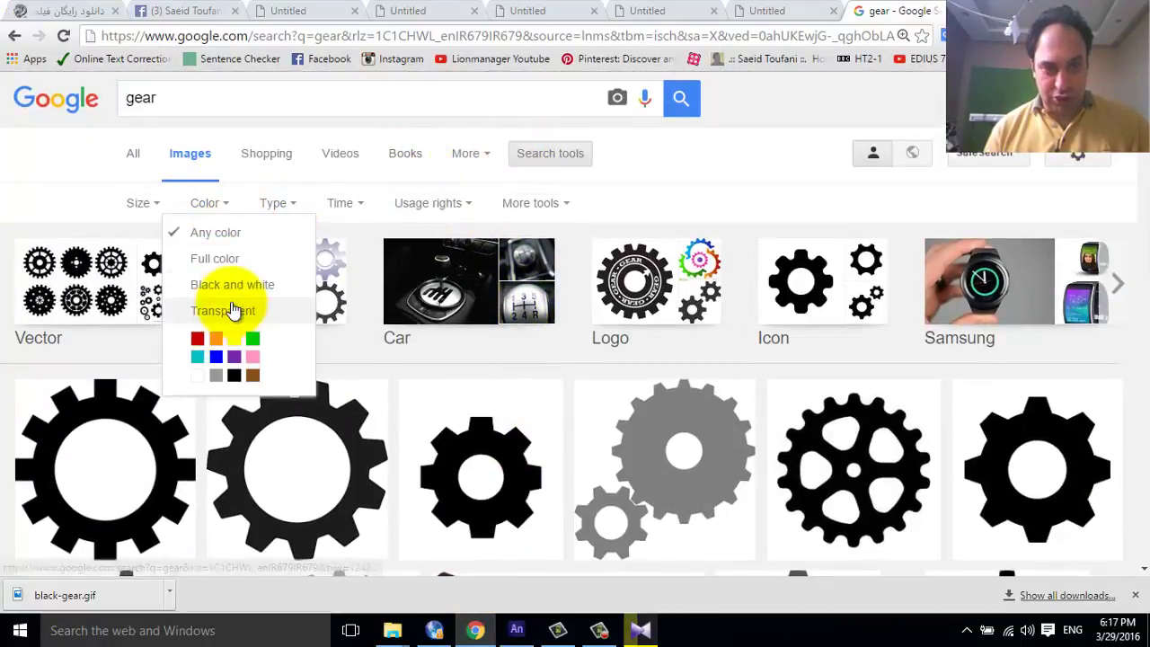
left_click(231, 310)
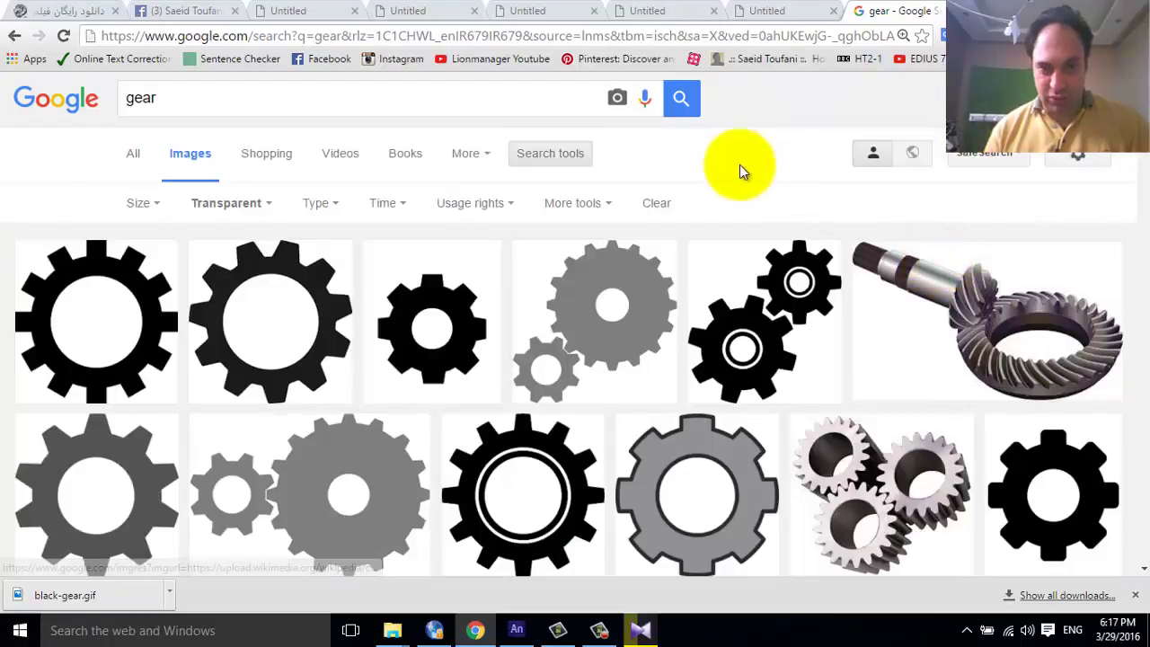
Save the spoked Spoke And Wheel Gear Icon as 080785-glossy-black-icon-business-gear2.png in Projects (D:) and switch back to Edge Animate
scroll(739, 170, "down", 3)
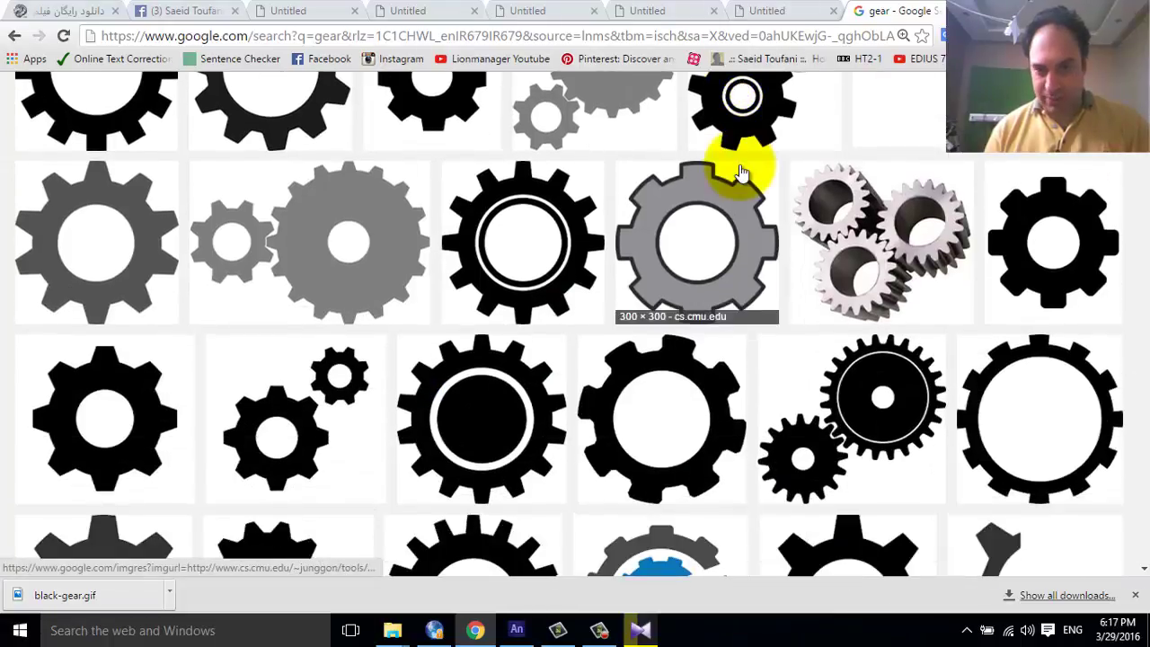
scroll(739, 171, "down", 4)
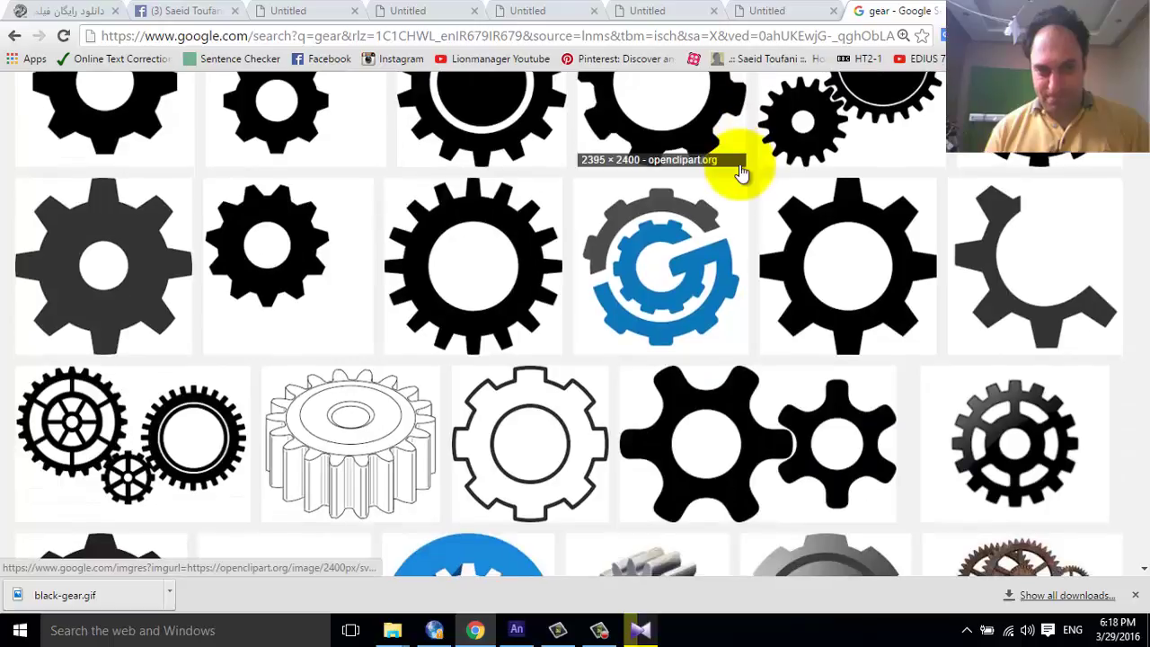
scroll(740, 171, "down", 2)
left_click(1015, 269)
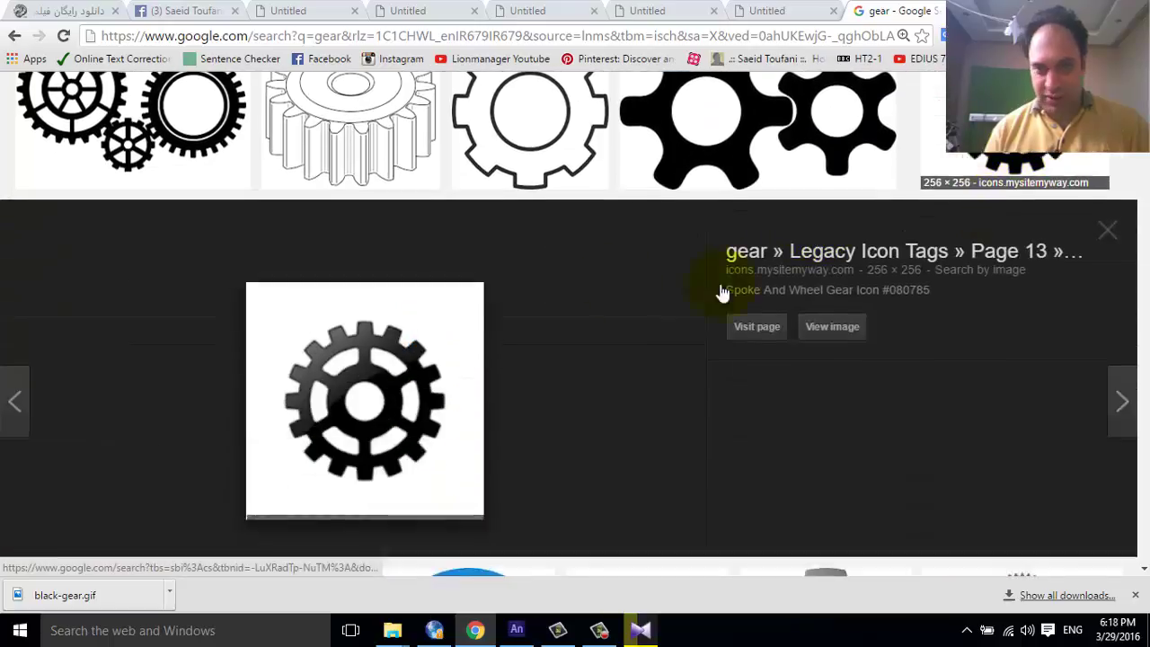
right_click(407, 325)
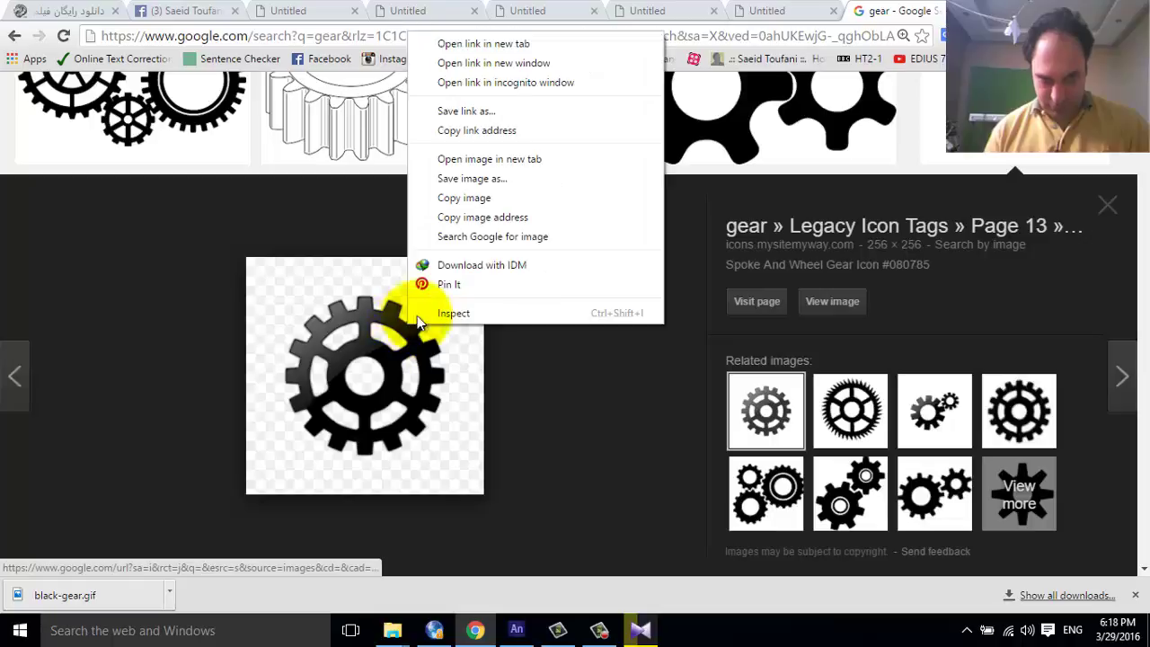
left_click(477, 180)
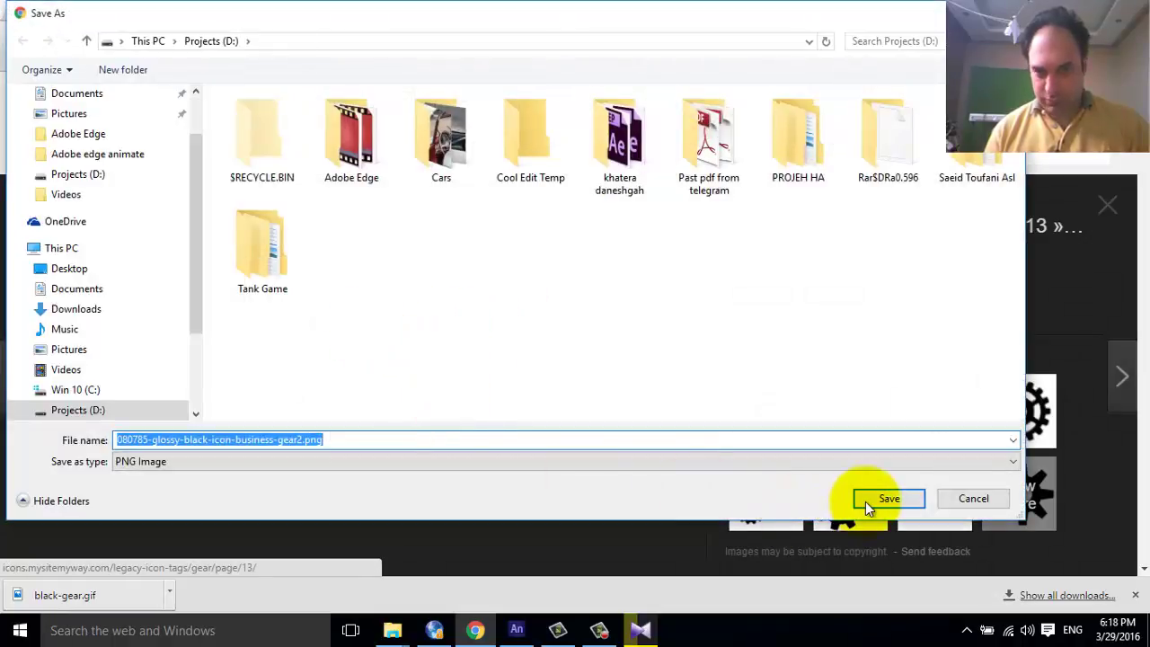
left_click(867, 499)
left_click(519, 629)
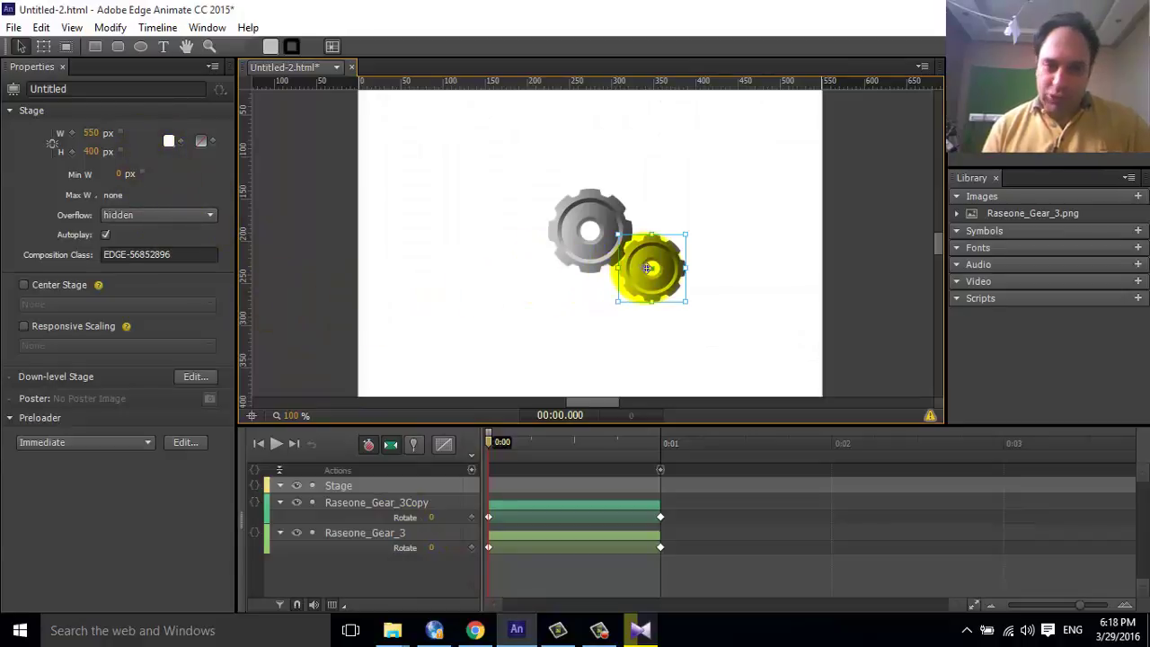
Select the smaller gear on the stage and check which library images are available to replace its source
left_click(646, 268)
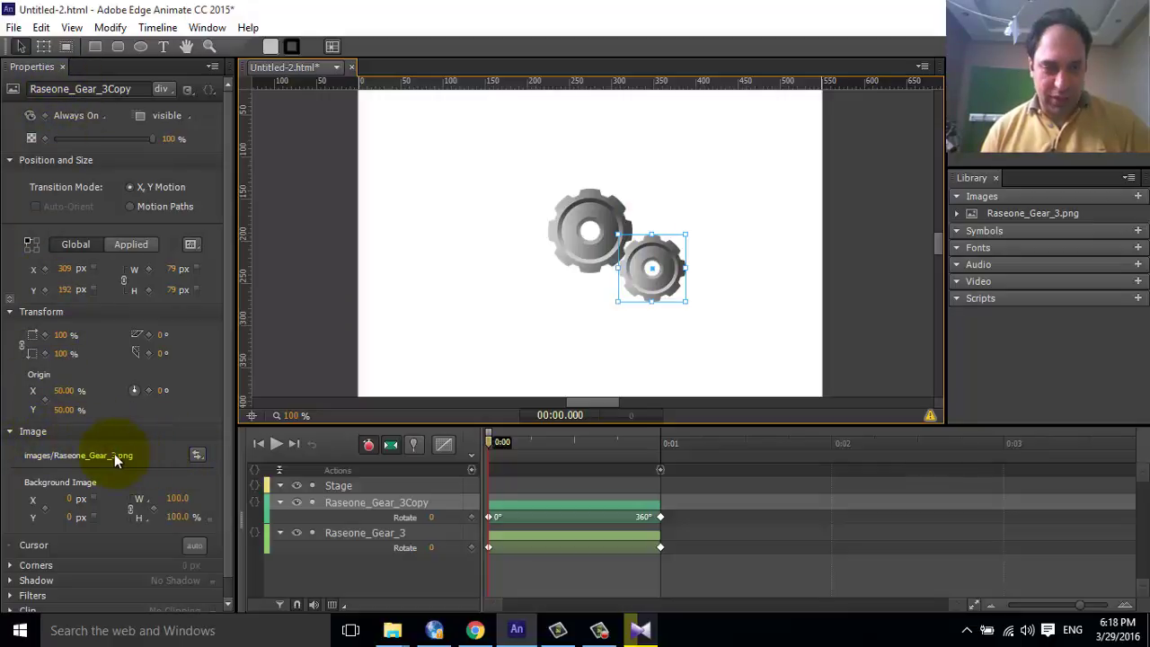
left_click(197, 455)
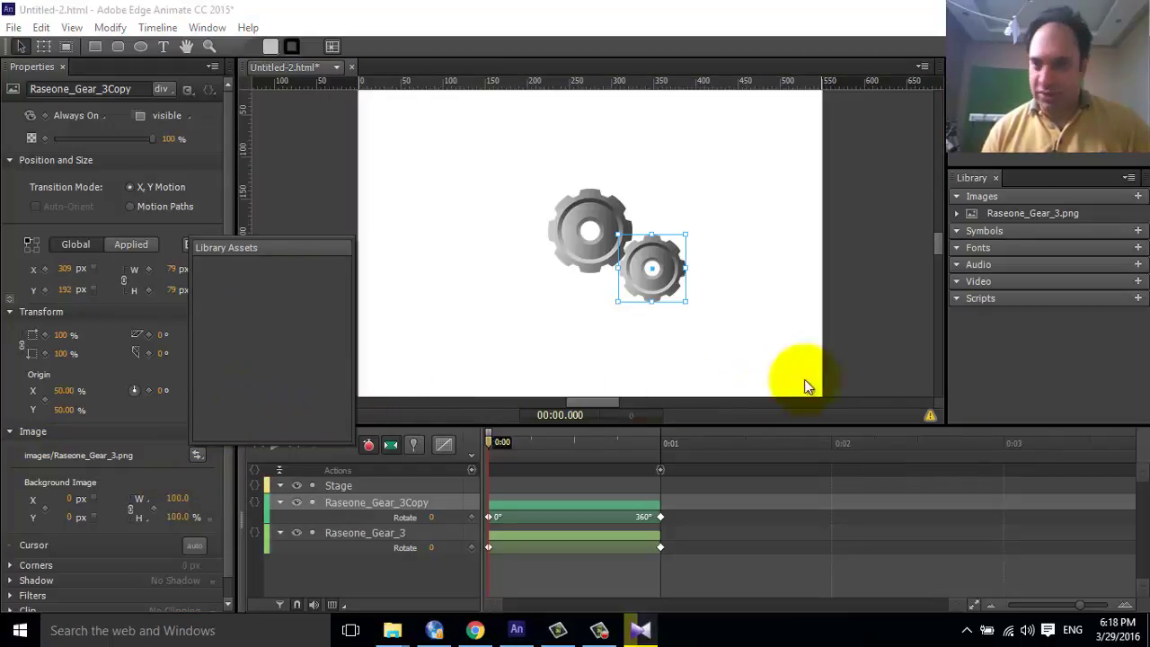
left_click(1043, 342)
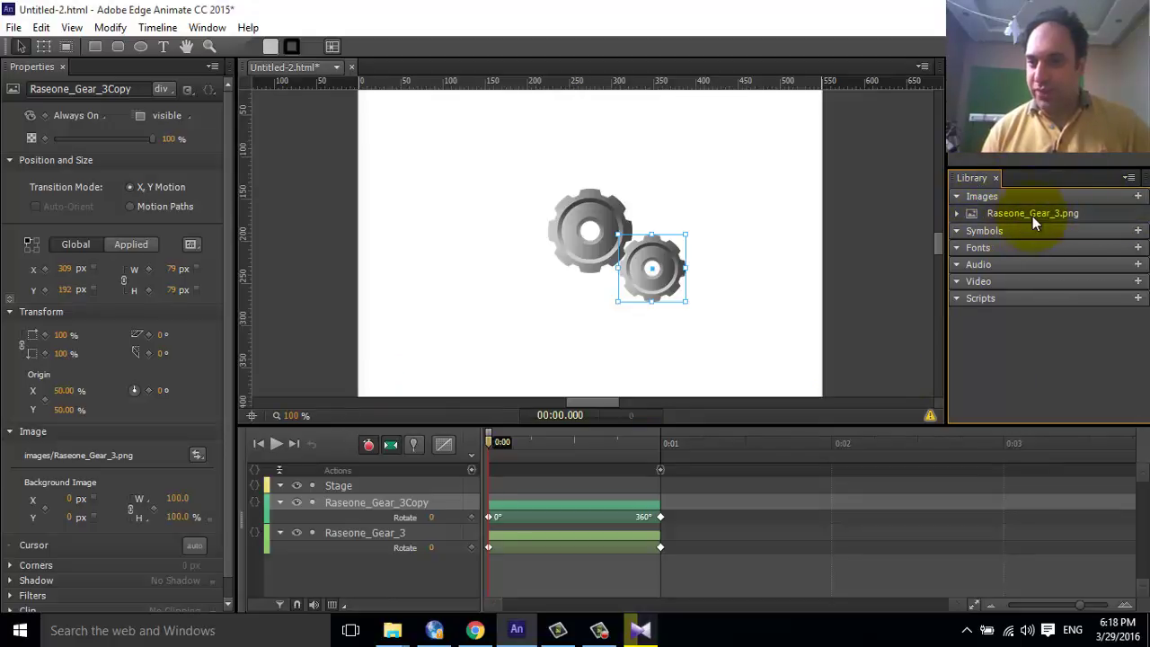
Within the image Import dialog, move 080785-glossy-black-icon-business-gear2.png and black-gear.gif from Projects (D:) into Adobe Edge's source images folder
left_click(1138, 196)
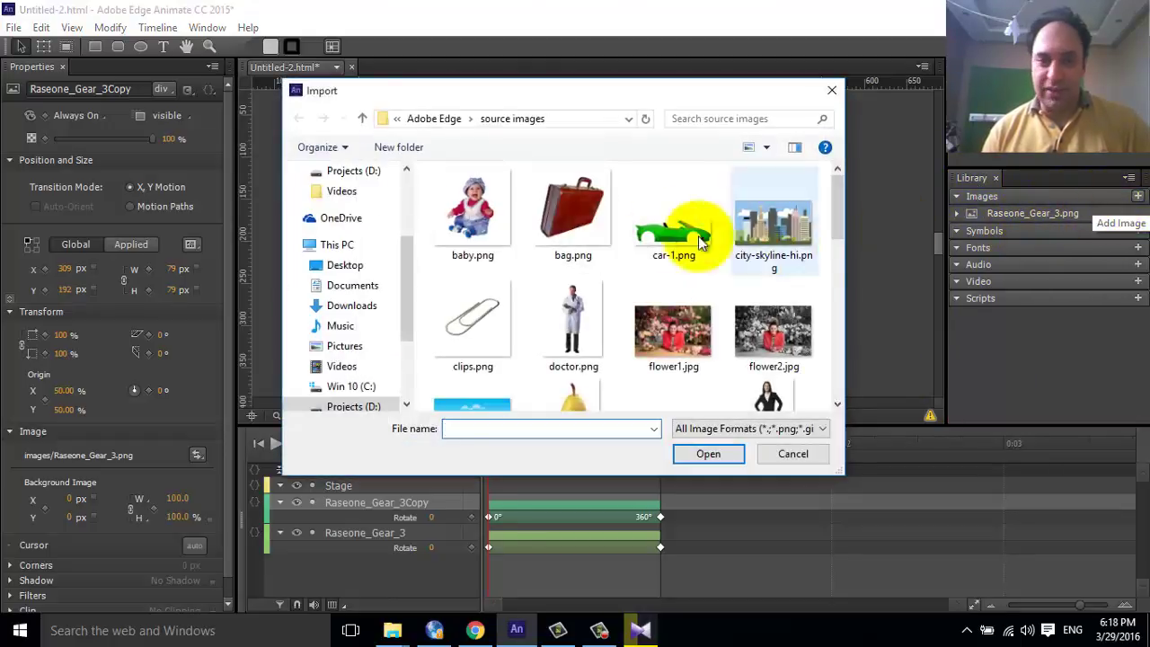
left_click(377, 406)
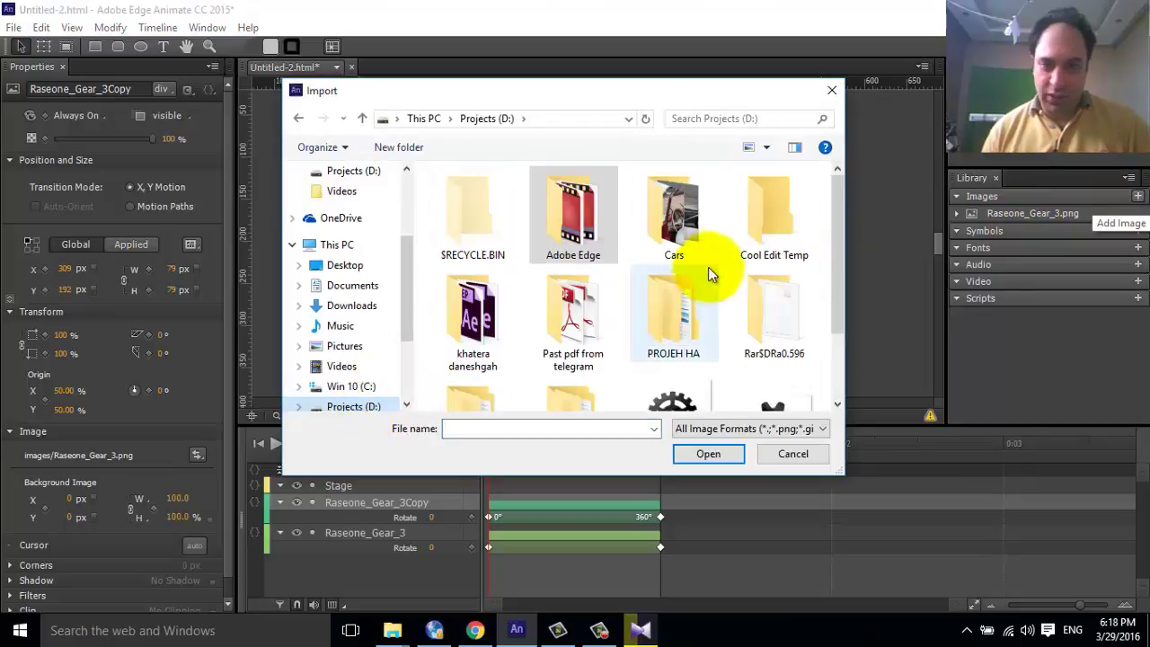
left_click_drag(837, 279, 815, 333)
left_click(704, 342)
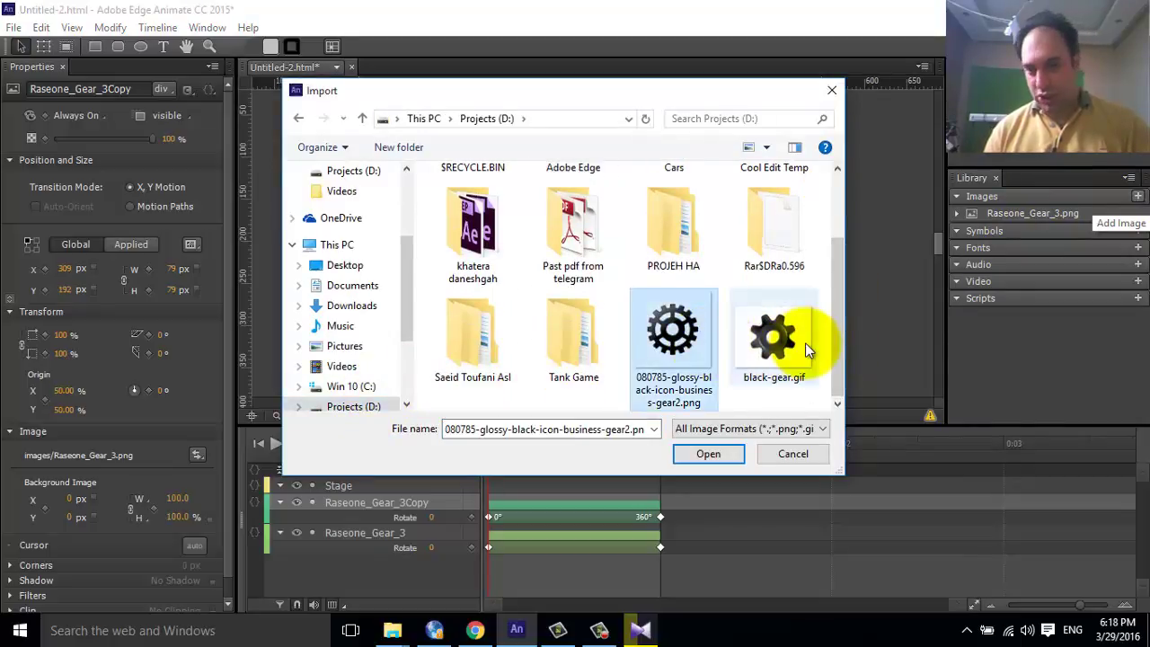
left_click(774, 348)
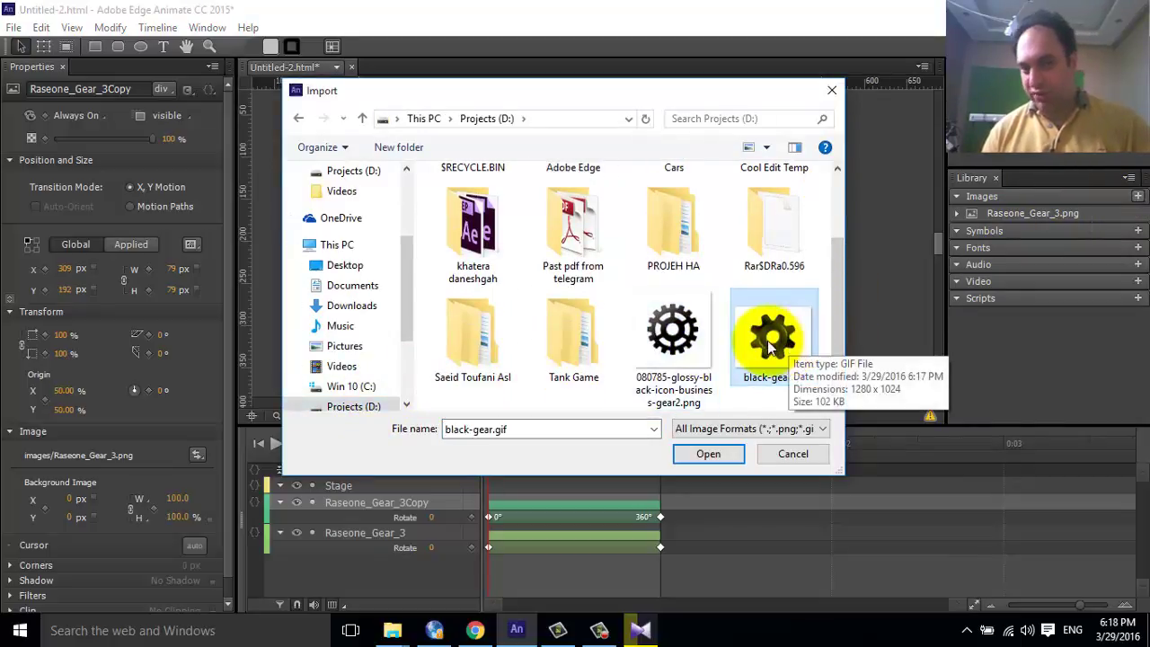
left_click(695, 345, "ctrl")
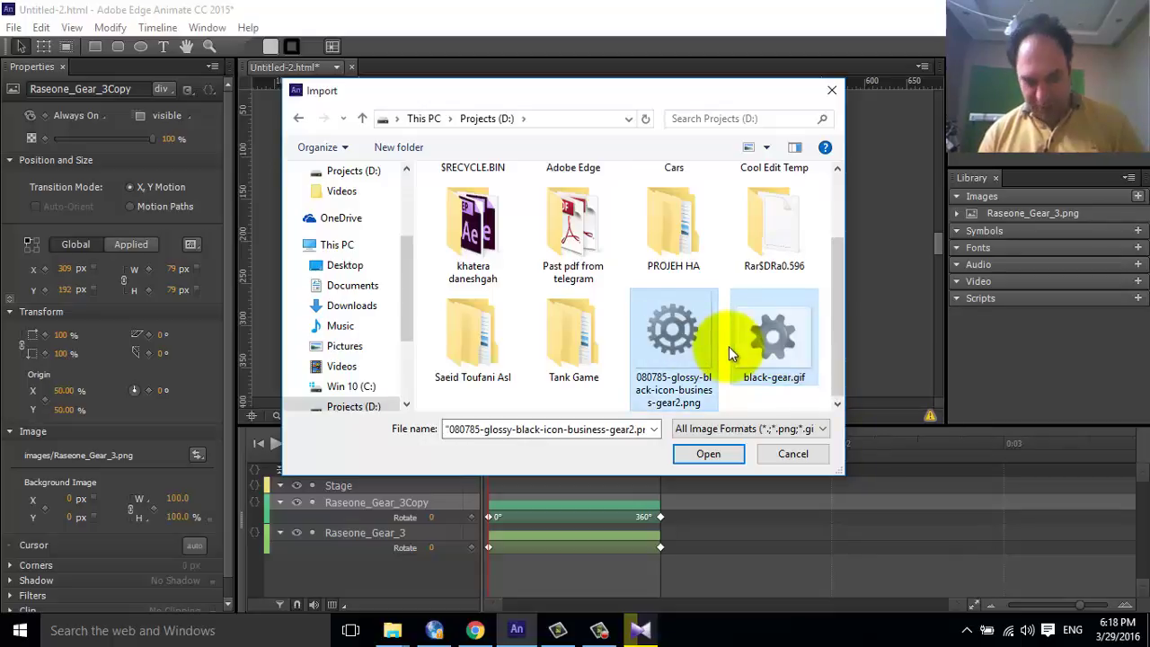
scroll(723, 342, "up", 2)
double_click(557, 251)
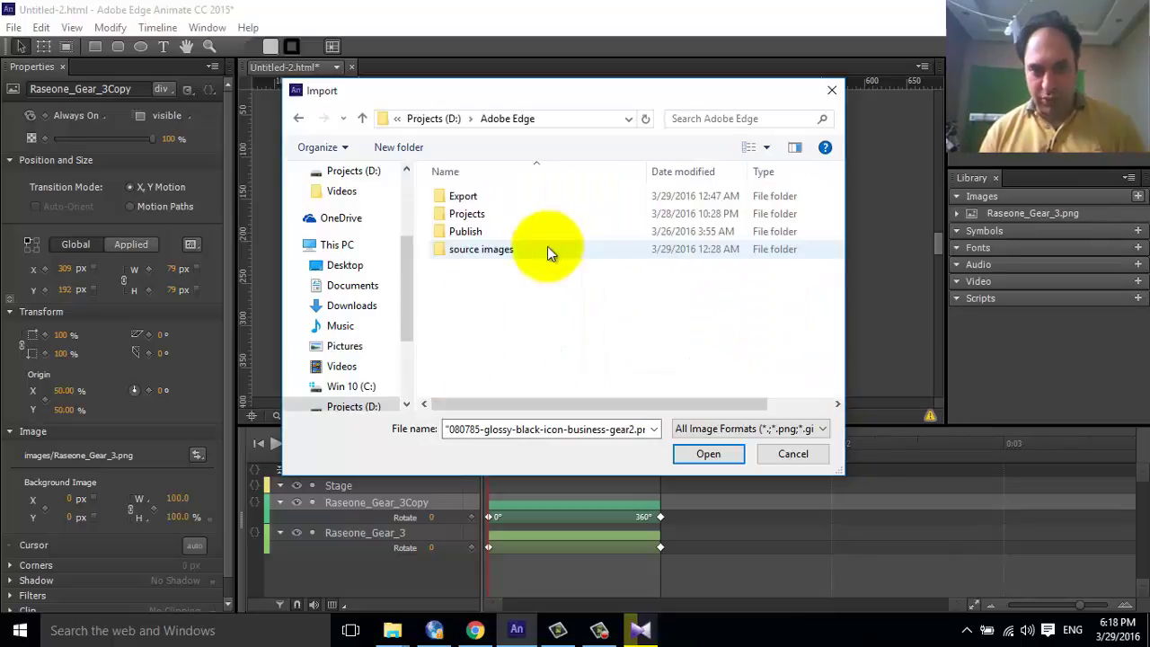
double_click(469, 251)
scroll(516, 276, "down", 5)
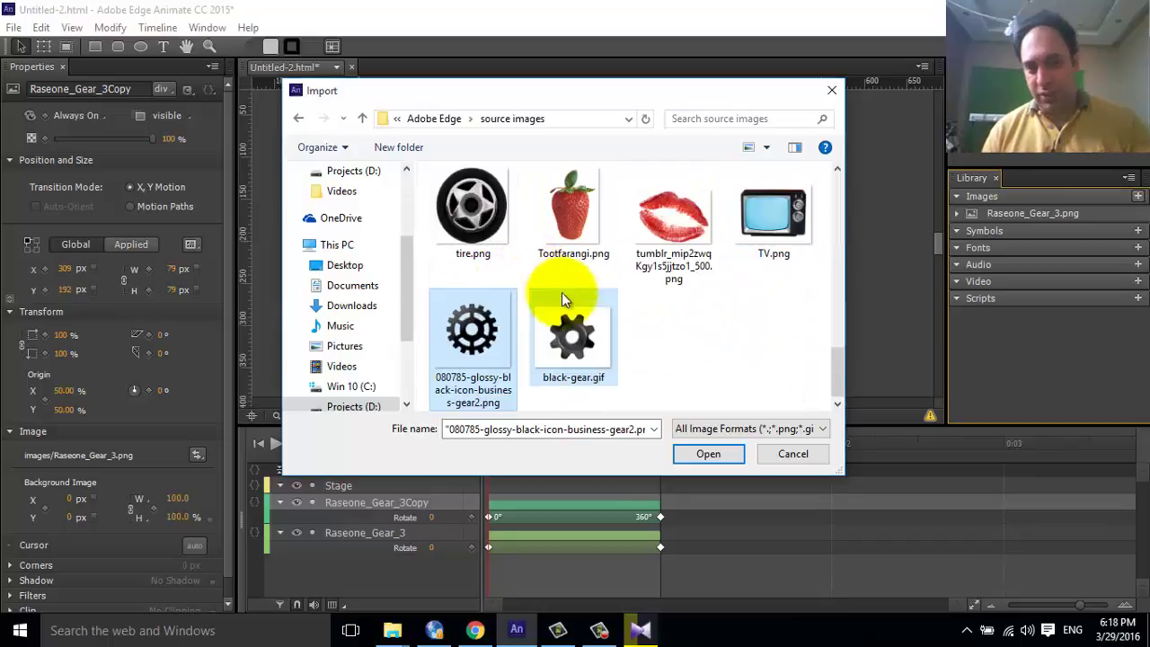
Import black-gear.gif from the source images folder into the library
left_click(521, 260)
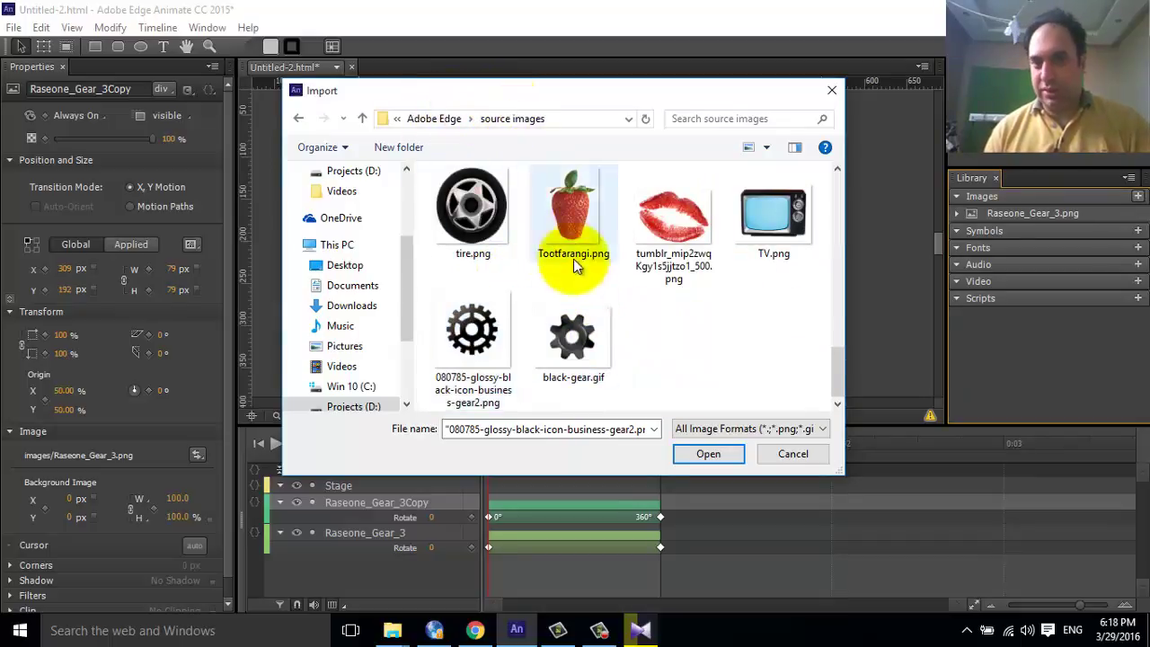
left_click(573, 339)
left_click(705, 454)
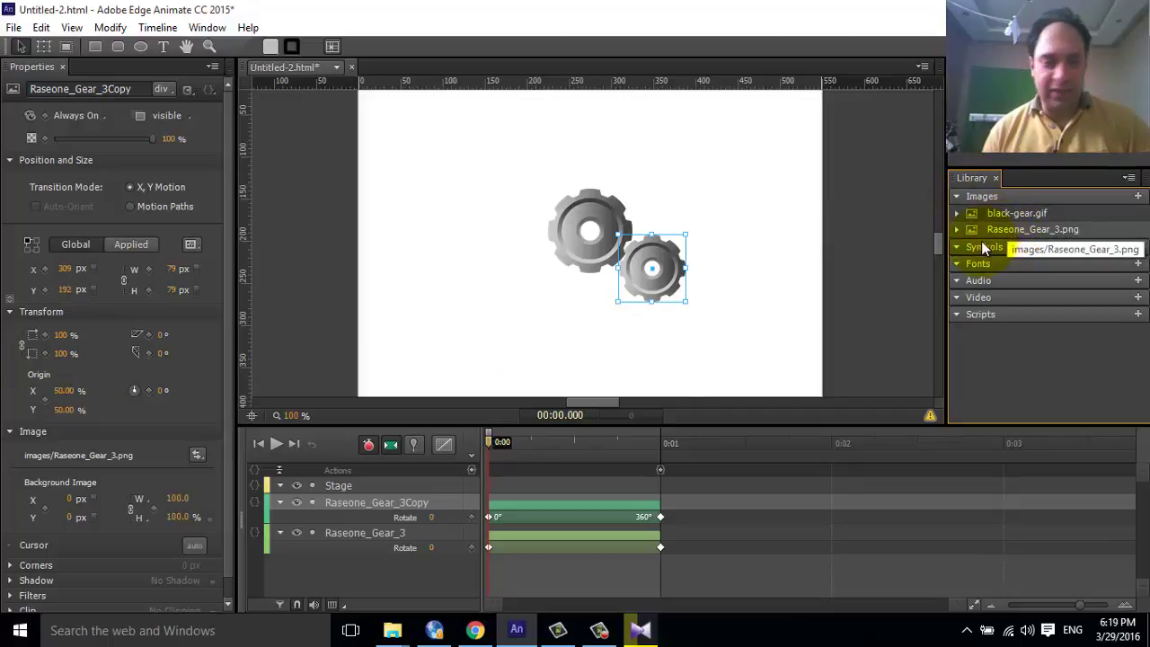
Try black-gear.gif as the smaller gear's image source and scrub the start of the timeline
left_click(197, 456)
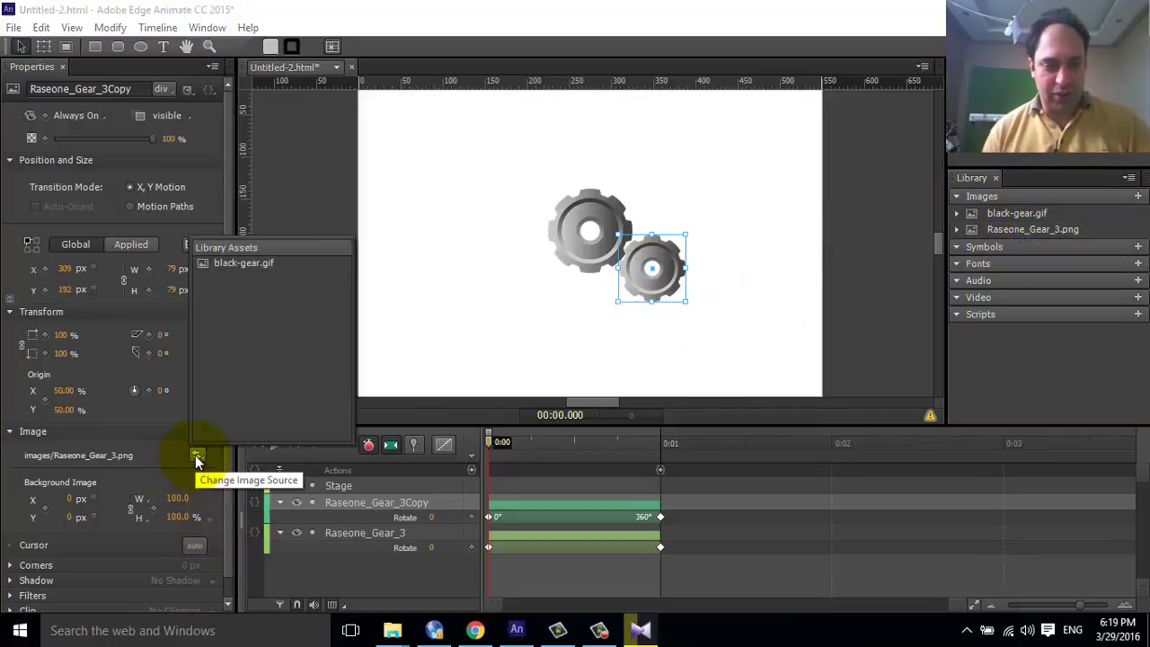
left_click(240, 263)
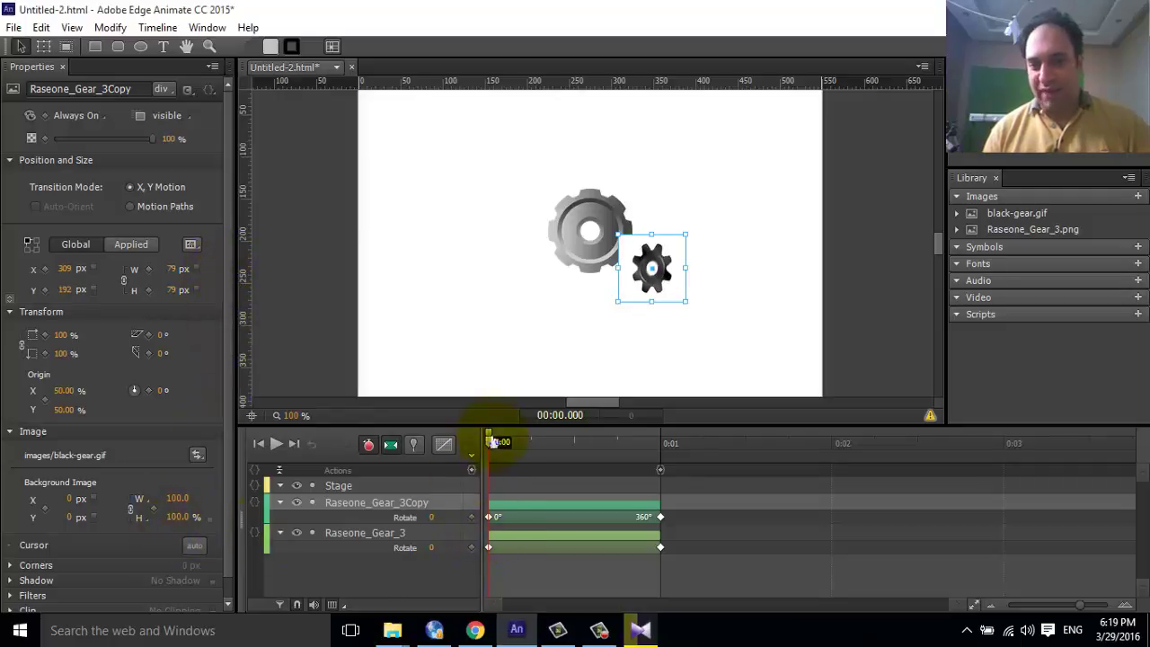
left_click_drag(491, 447, 484, 410)
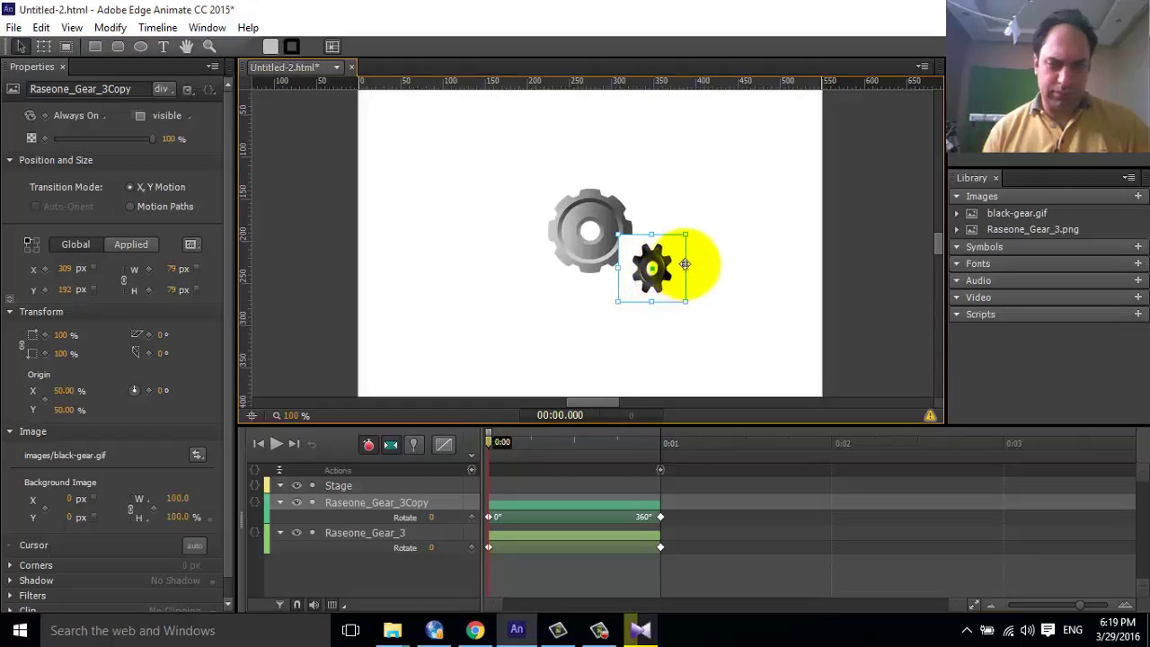
Try moving the black gear to X 349 px and deleting it, and undo back to the original gear image
left_click_drag(706, 264, 707, 269)
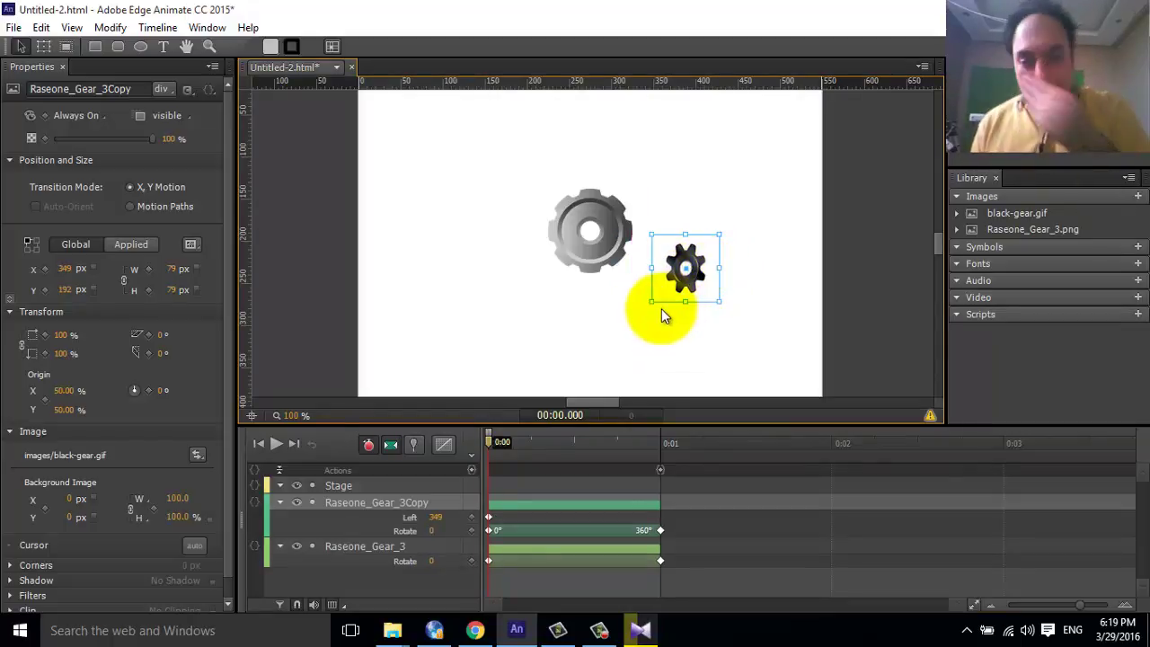
key("ctrl+z")
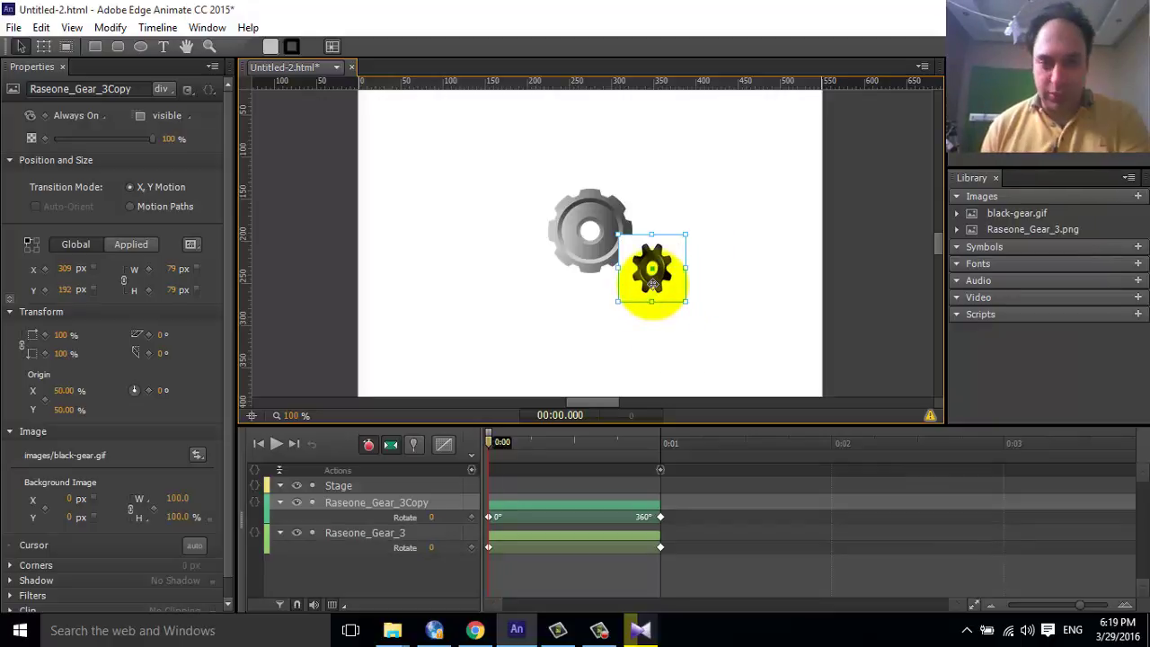
key("Delete")
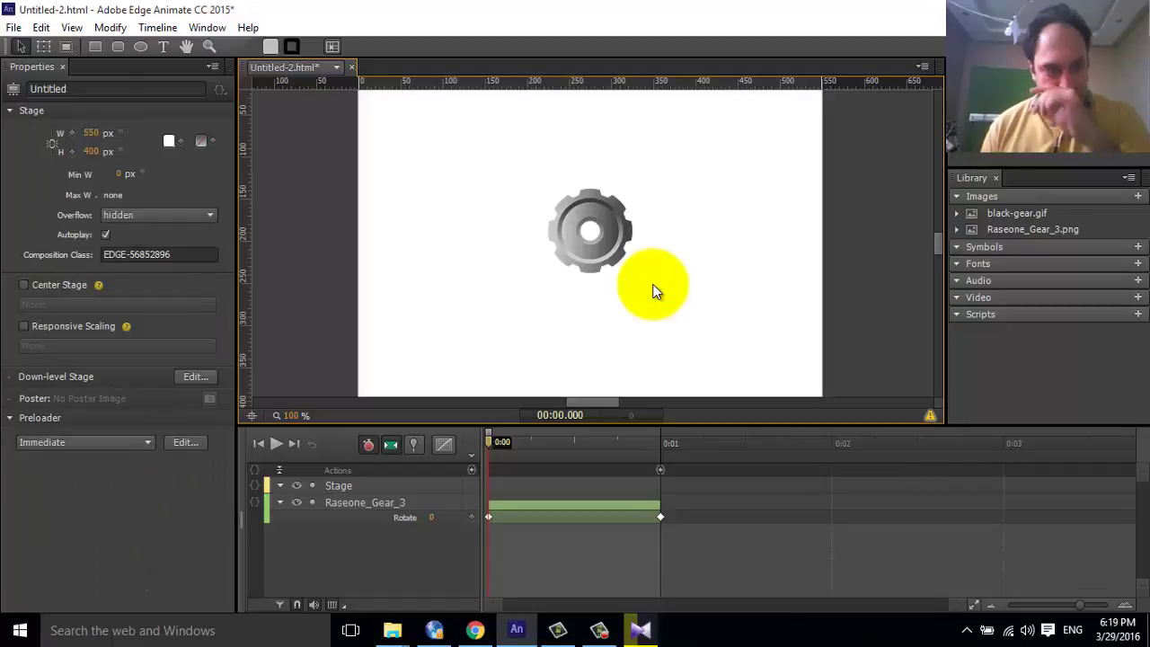
key("ctrl+z")
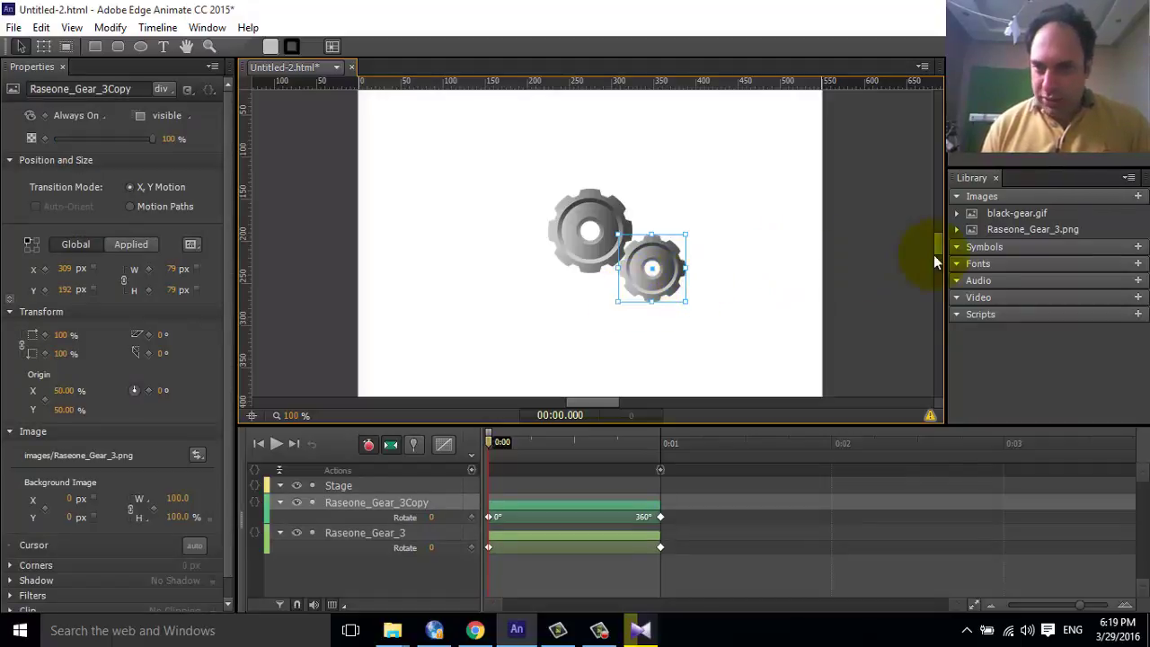
Swap the smaller gear's image source to black-gear.gif again and undo the swap
left_click(199, 456)
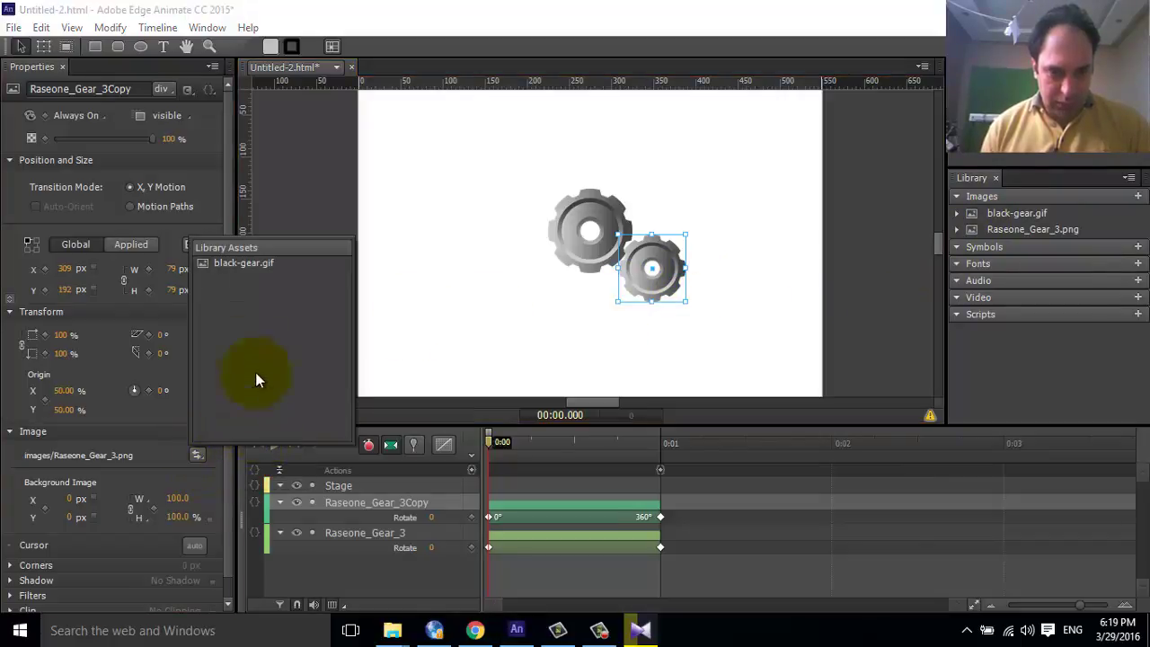
left_click(245, 264)
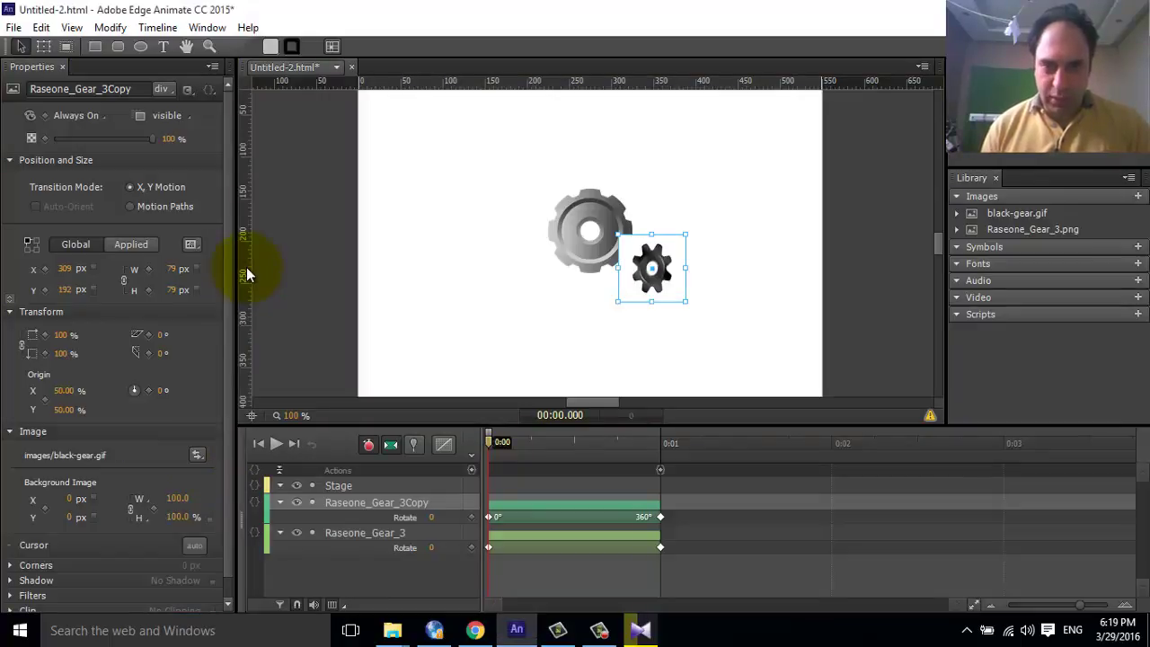
key("ctrl+z")
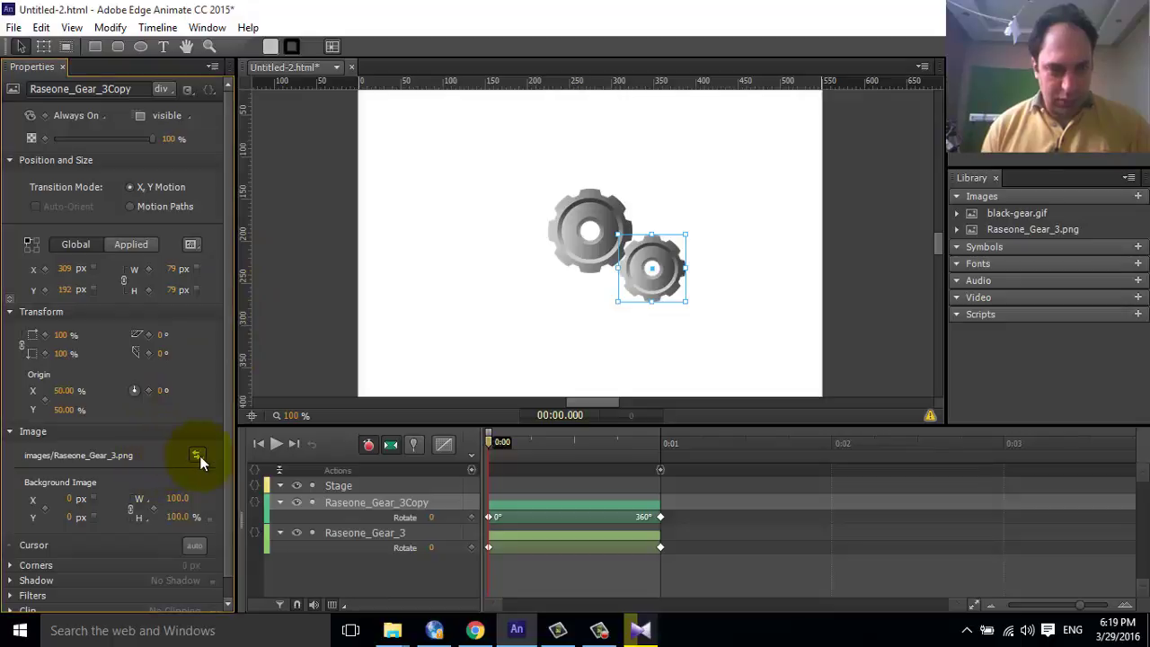
Import 080785-glossy-black-icon-business-gear2.png from the source images folder into the library
left_click(199, 456)
left_click(865, 285)
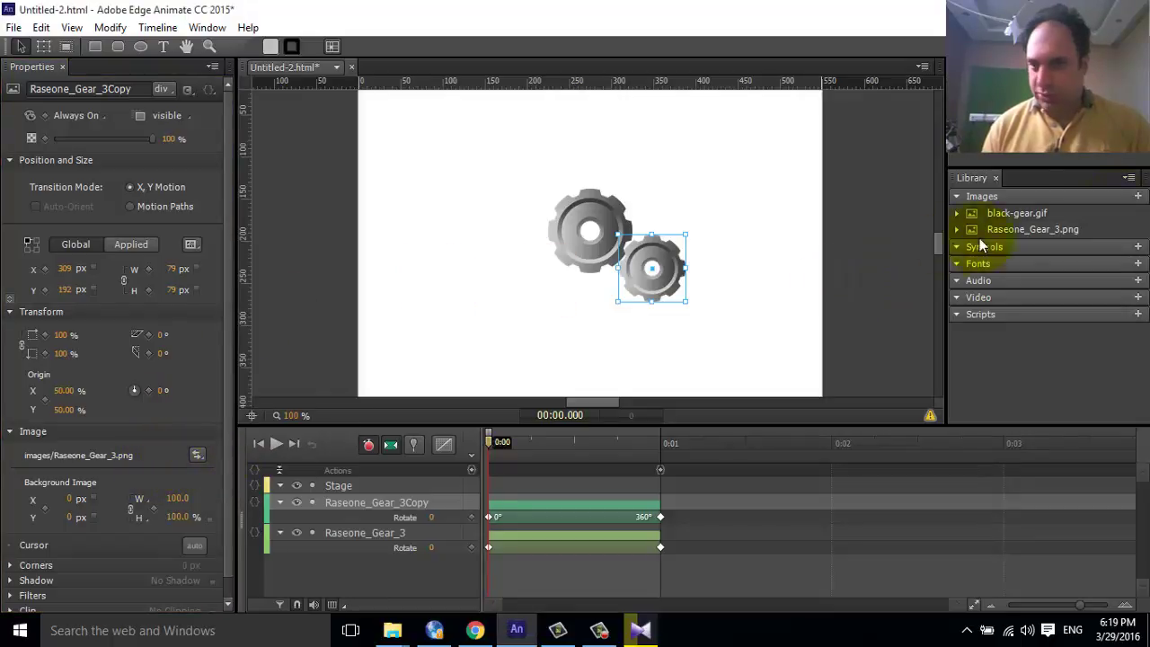
left_click(1137, 196)
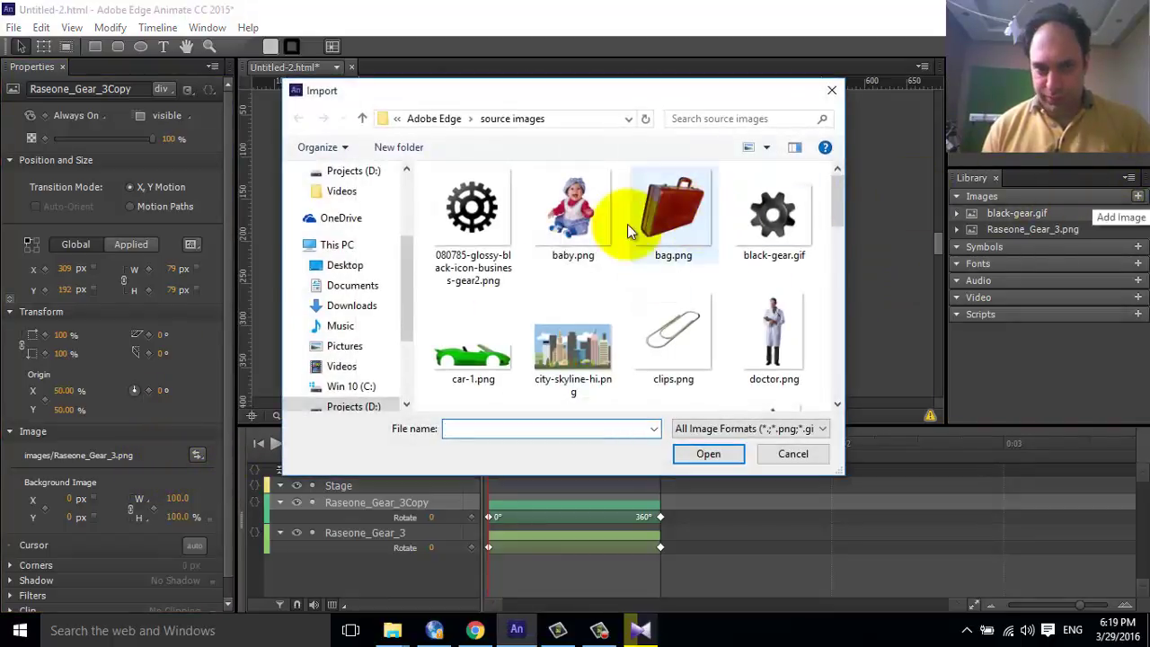
left_click(490, 225)
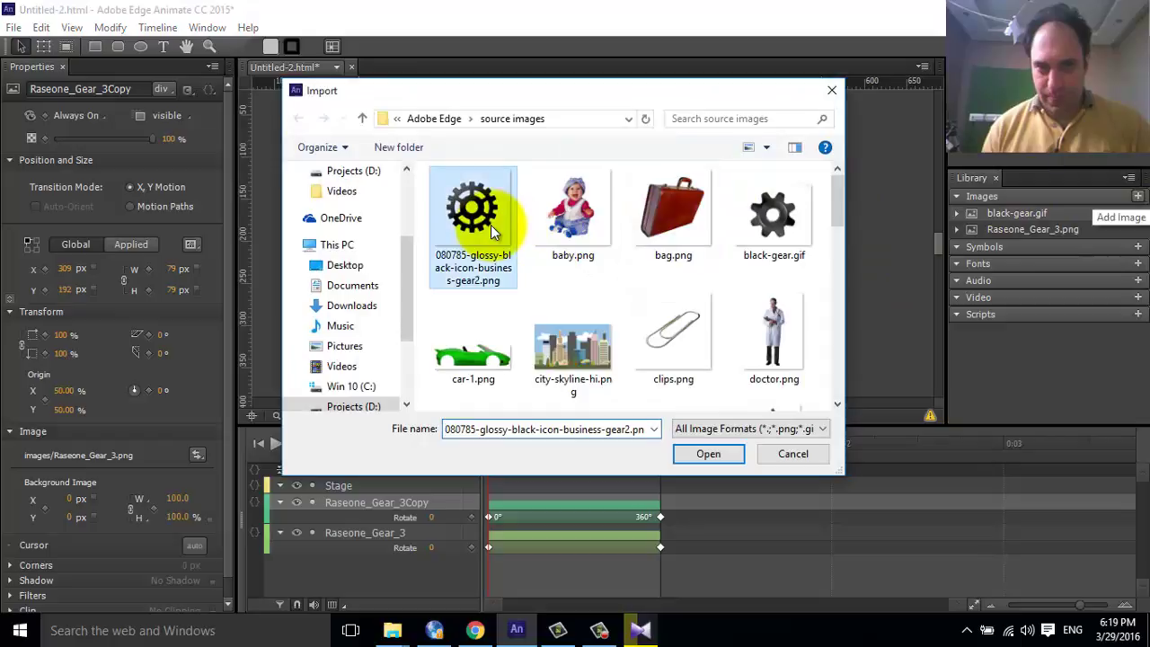
left_click(727, 454)
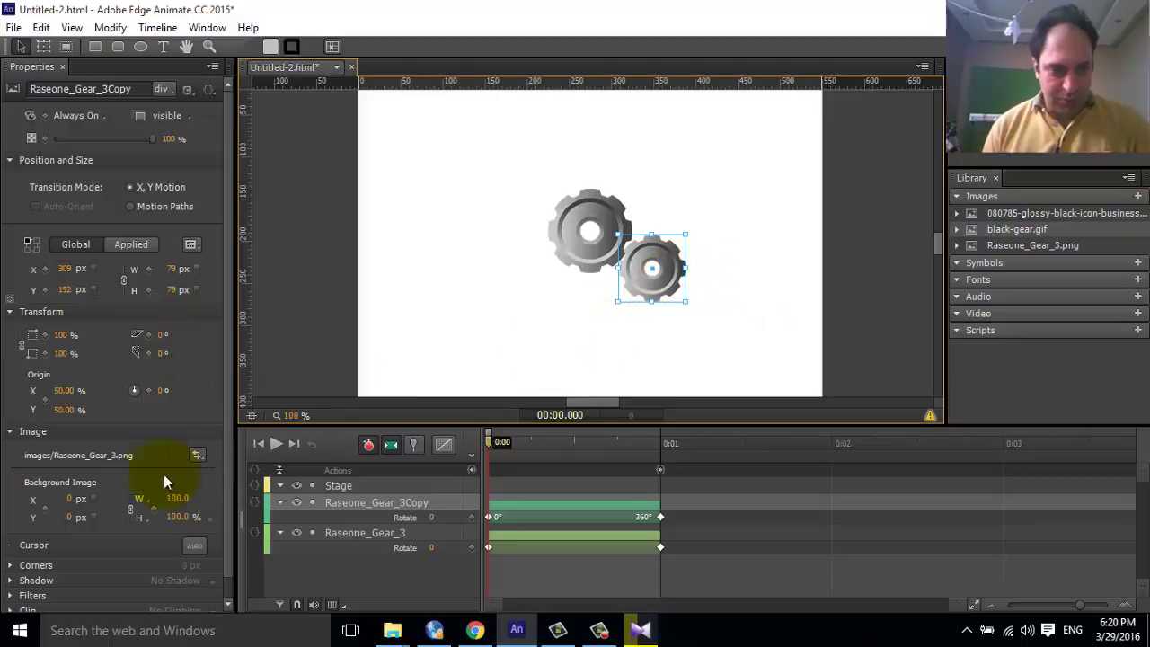
Change the smaller gear's image source to 080785-glossy-black-icon-business-gear2.png and scrub the timeline to check its rotation
left_click(198, 455)
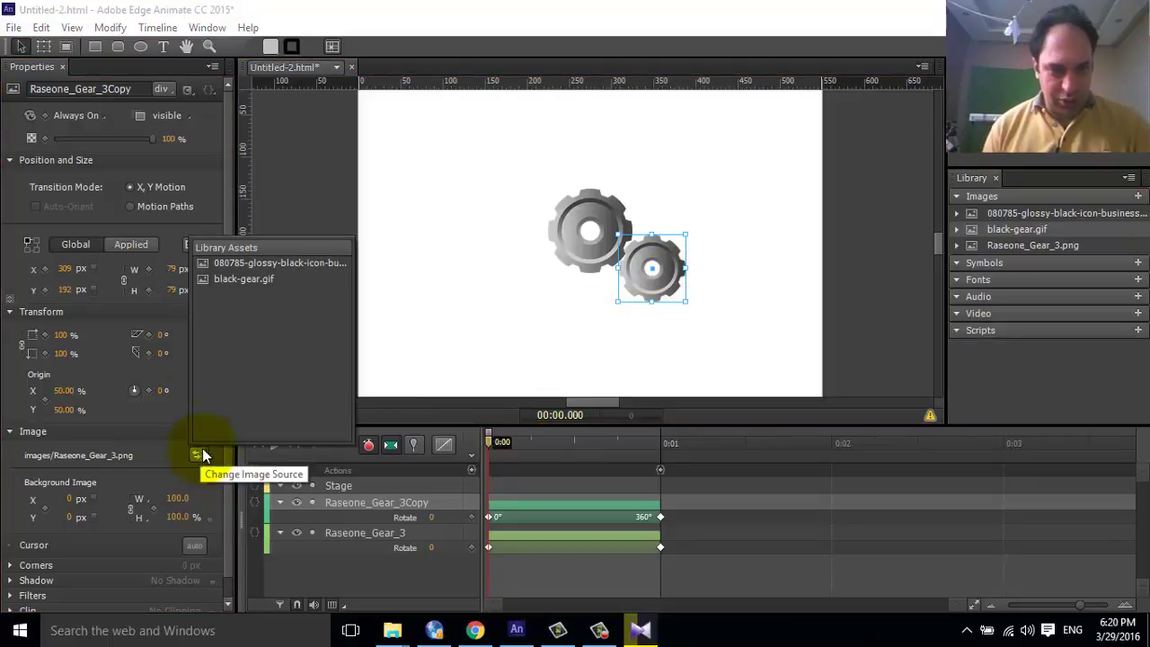
left_click(284, 263)
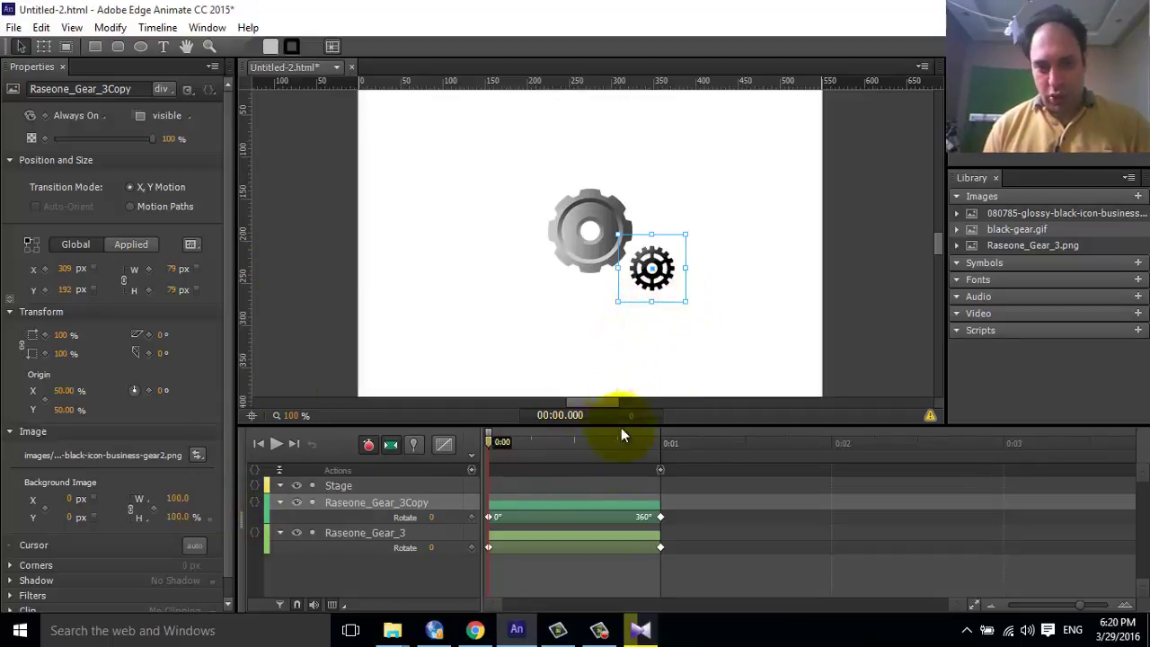
left_click_drag(513, 449, 480, 442)
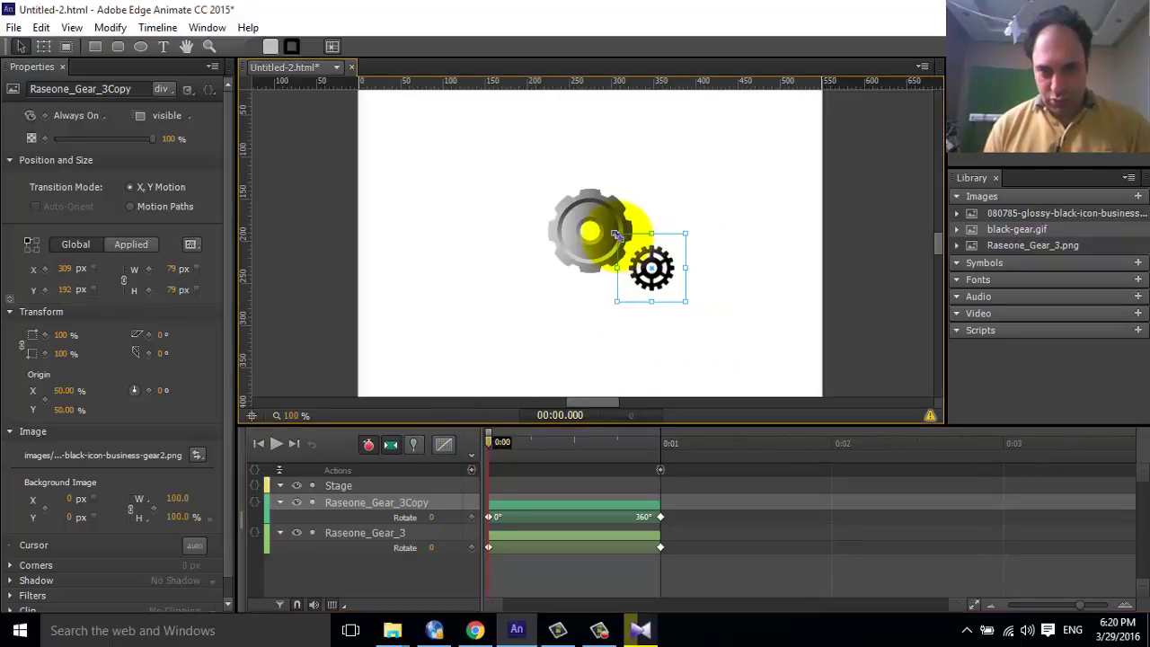
Enlarge the spoked black gear to 100 × 100 px and move it to about X 299, Y 168 px beside the grey gear
left_click_drag(617, 234, 603, 223)
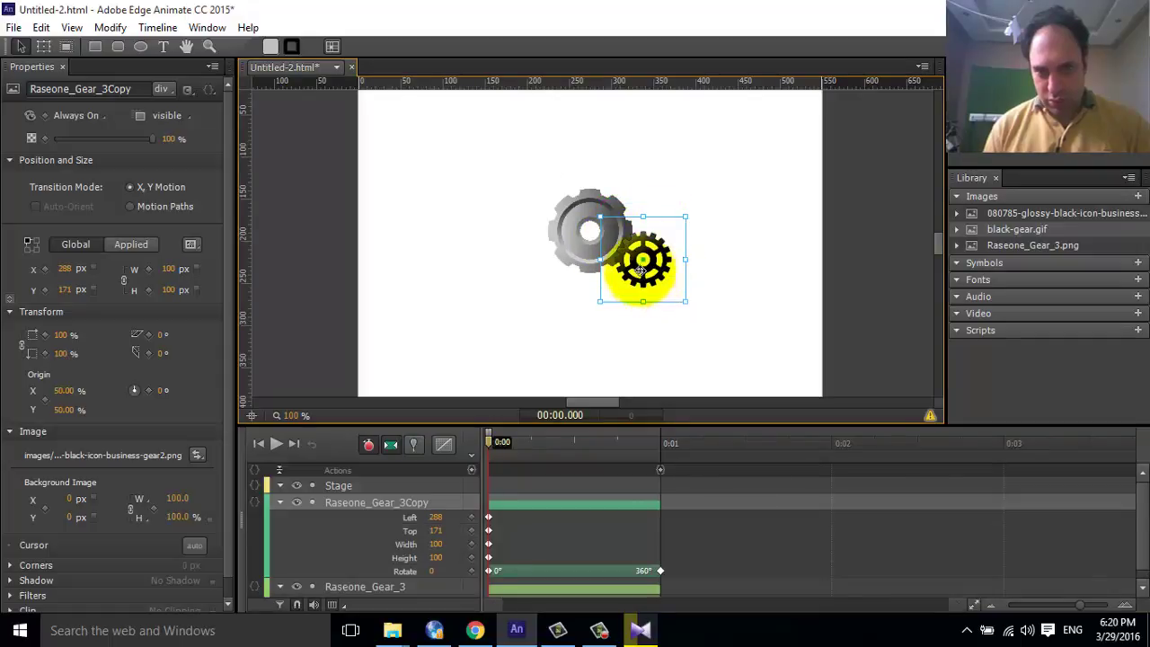
left_click_drag(643, 278, 645, 266)
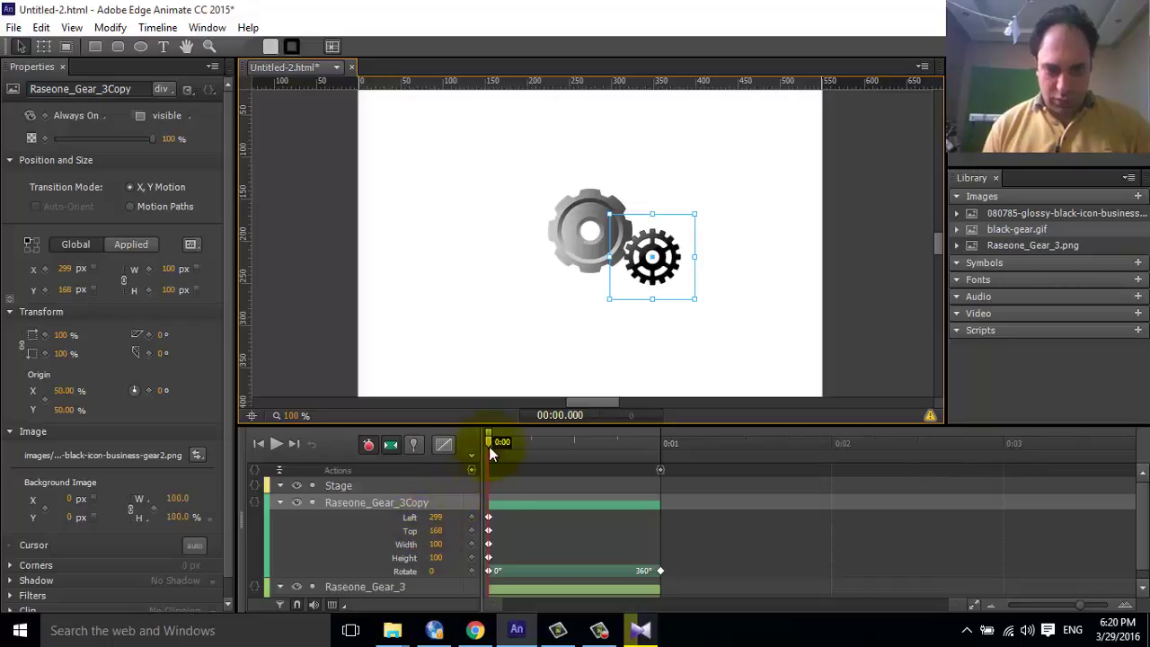
Scrub the gear animation past one second, preview the composition in the browser, and return to Edge Animate
left_click_drag(489, 446, 668, 447)
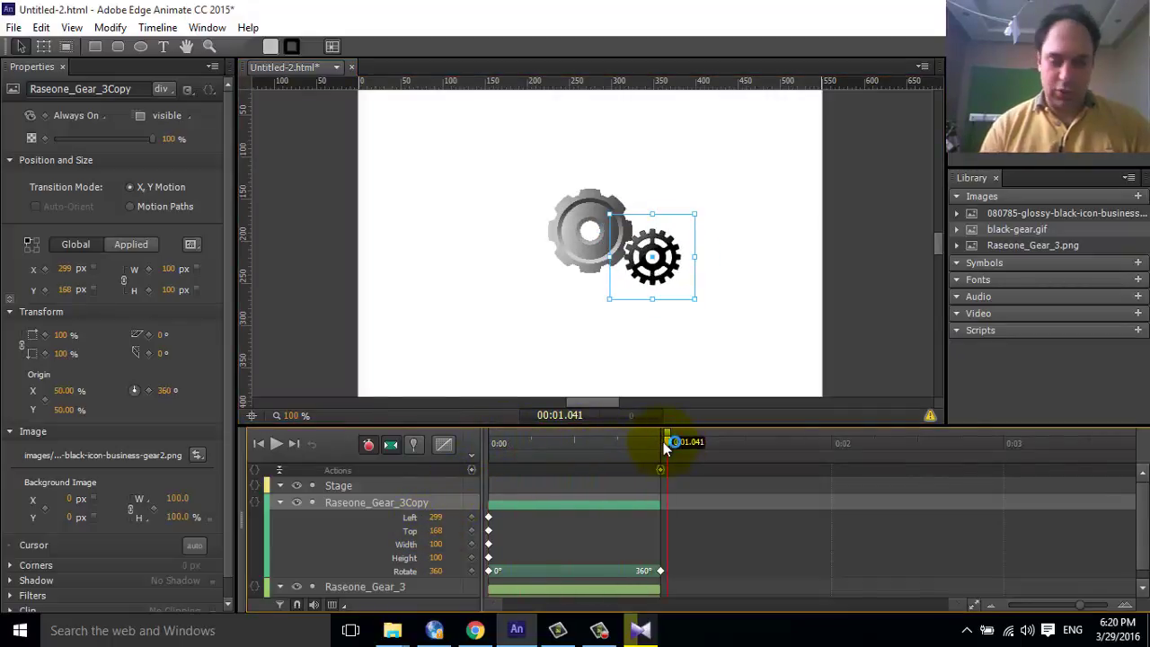
key("ctrl+Return")
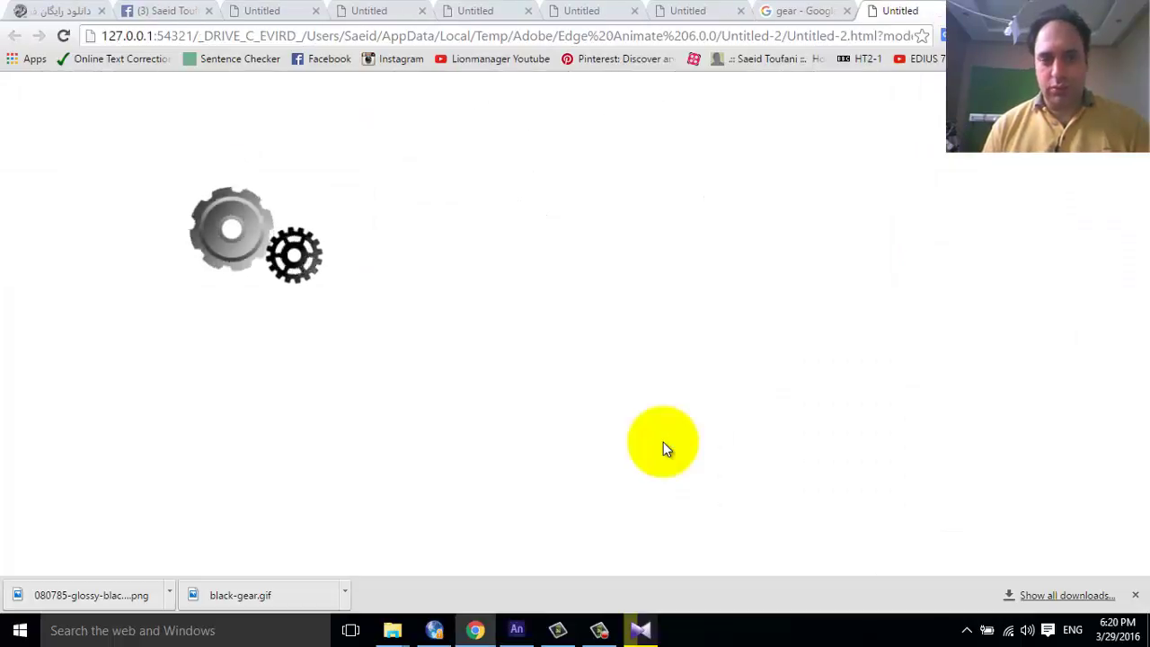
left_click(529, 624)
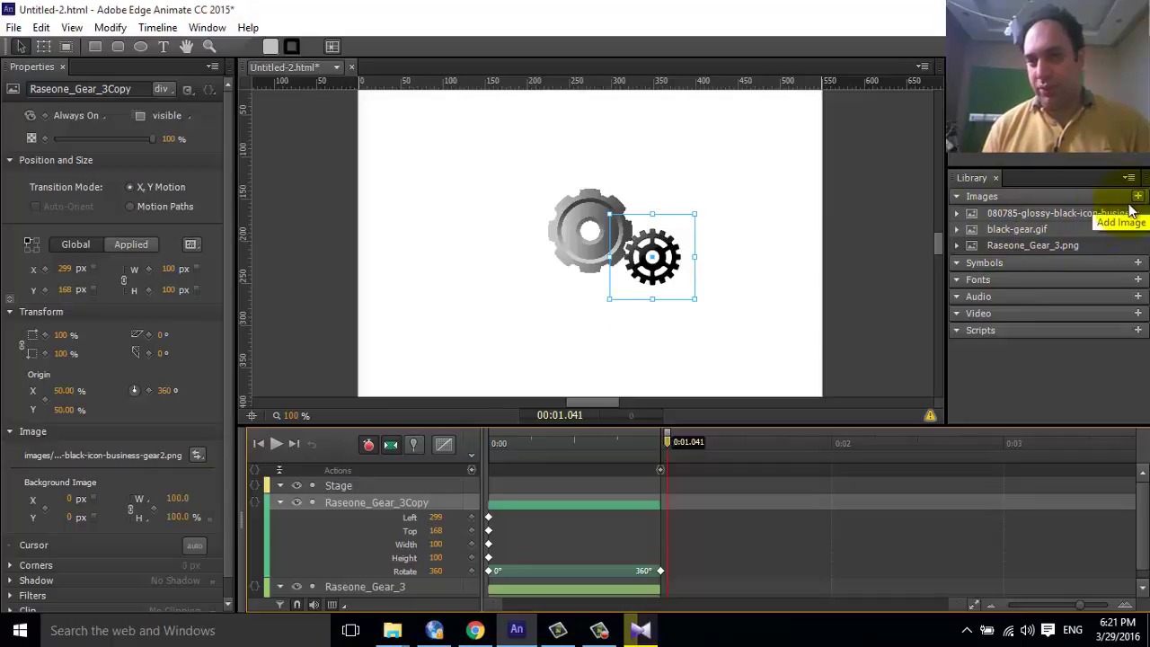
left_click(1026, 230)
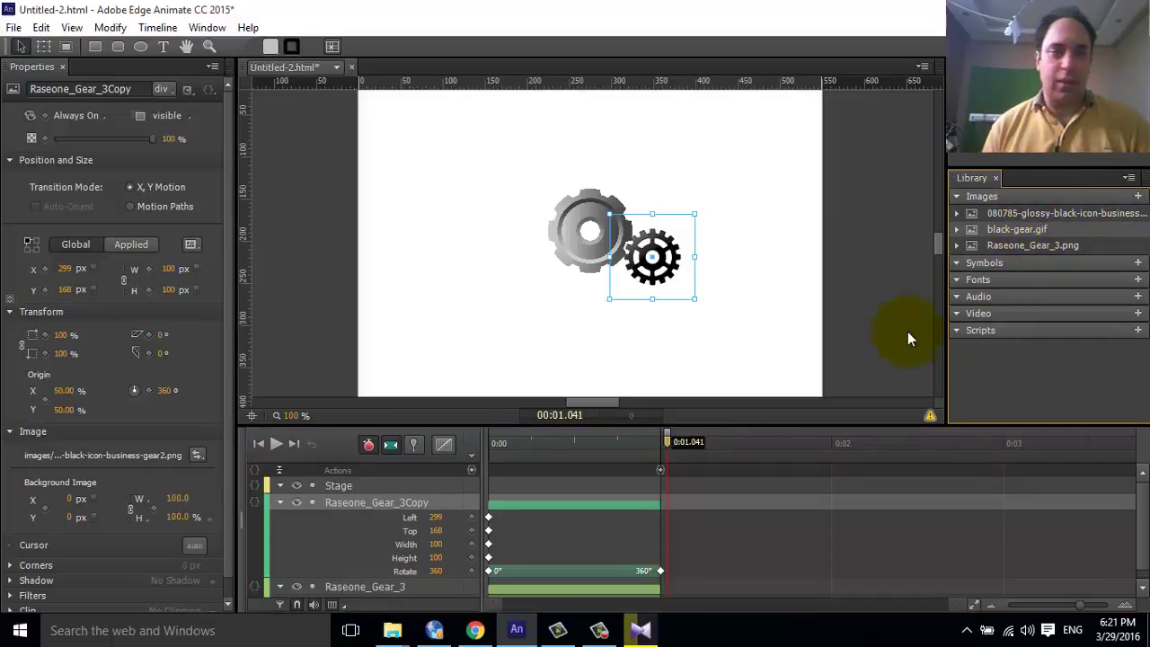
left_click(599, 629)
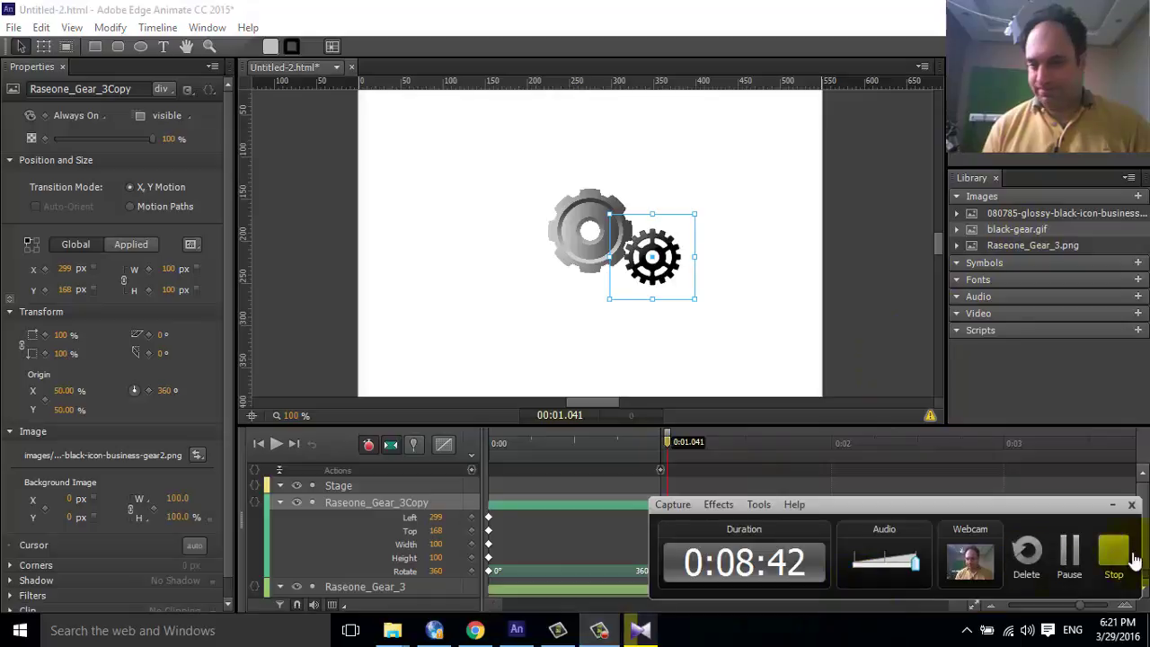